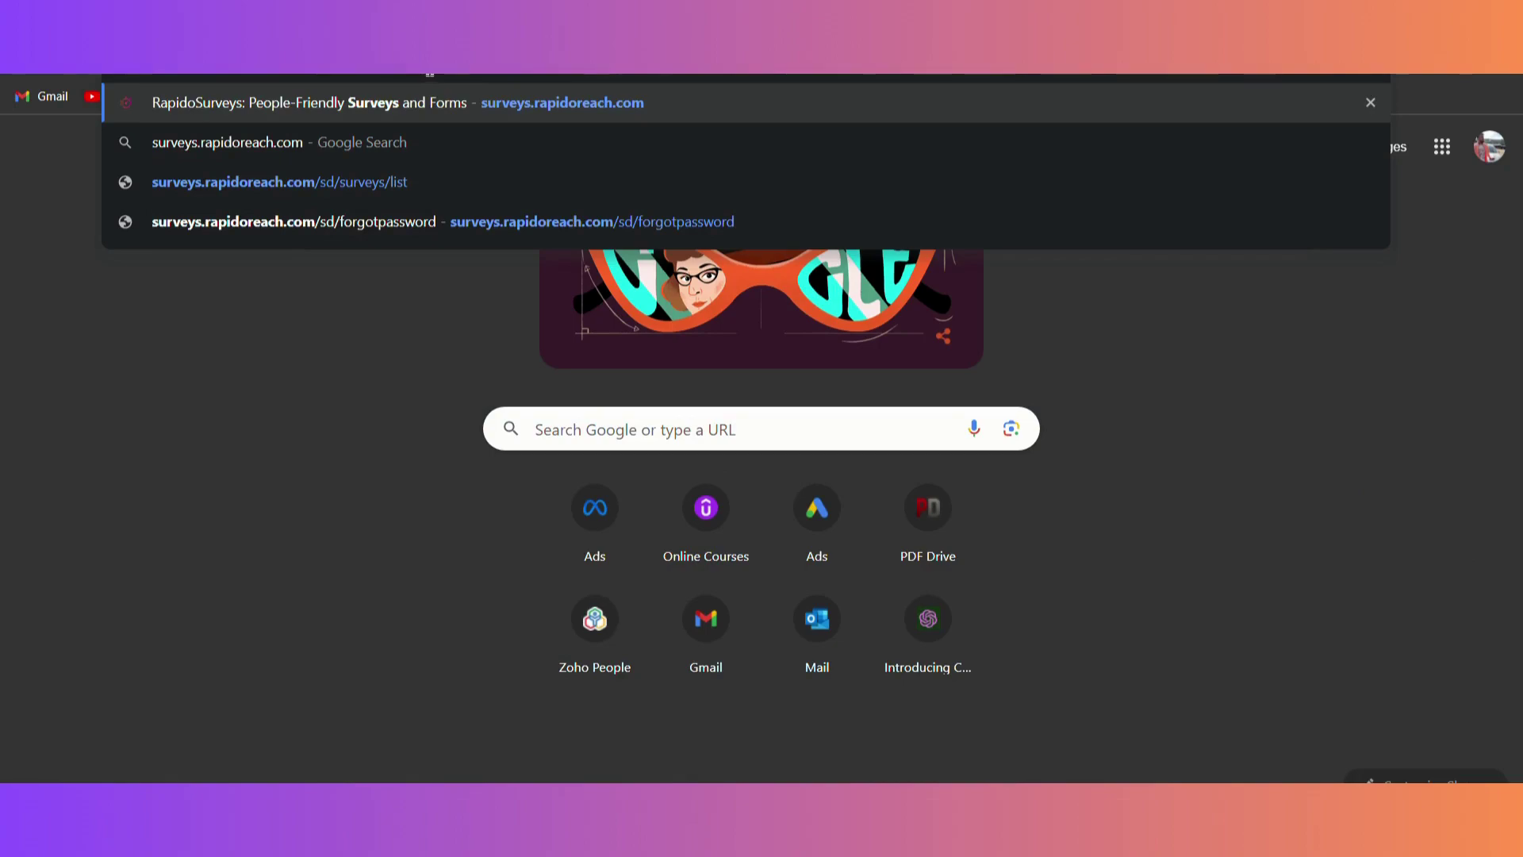
Load the RapidoReach site, start a free registration, then log into the existing account instead
key(Return)
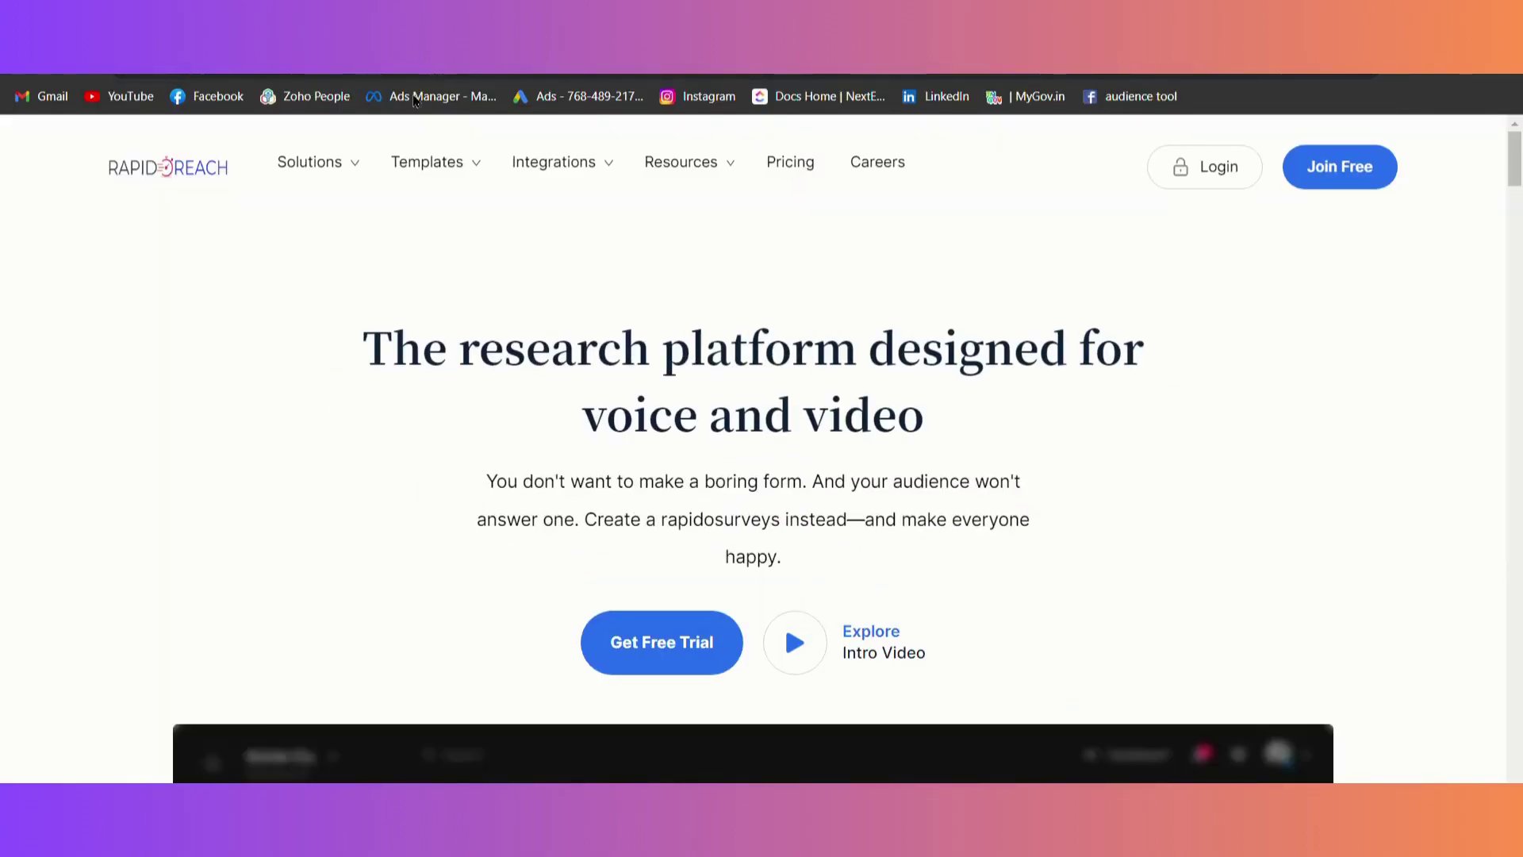
click(1359, 182)
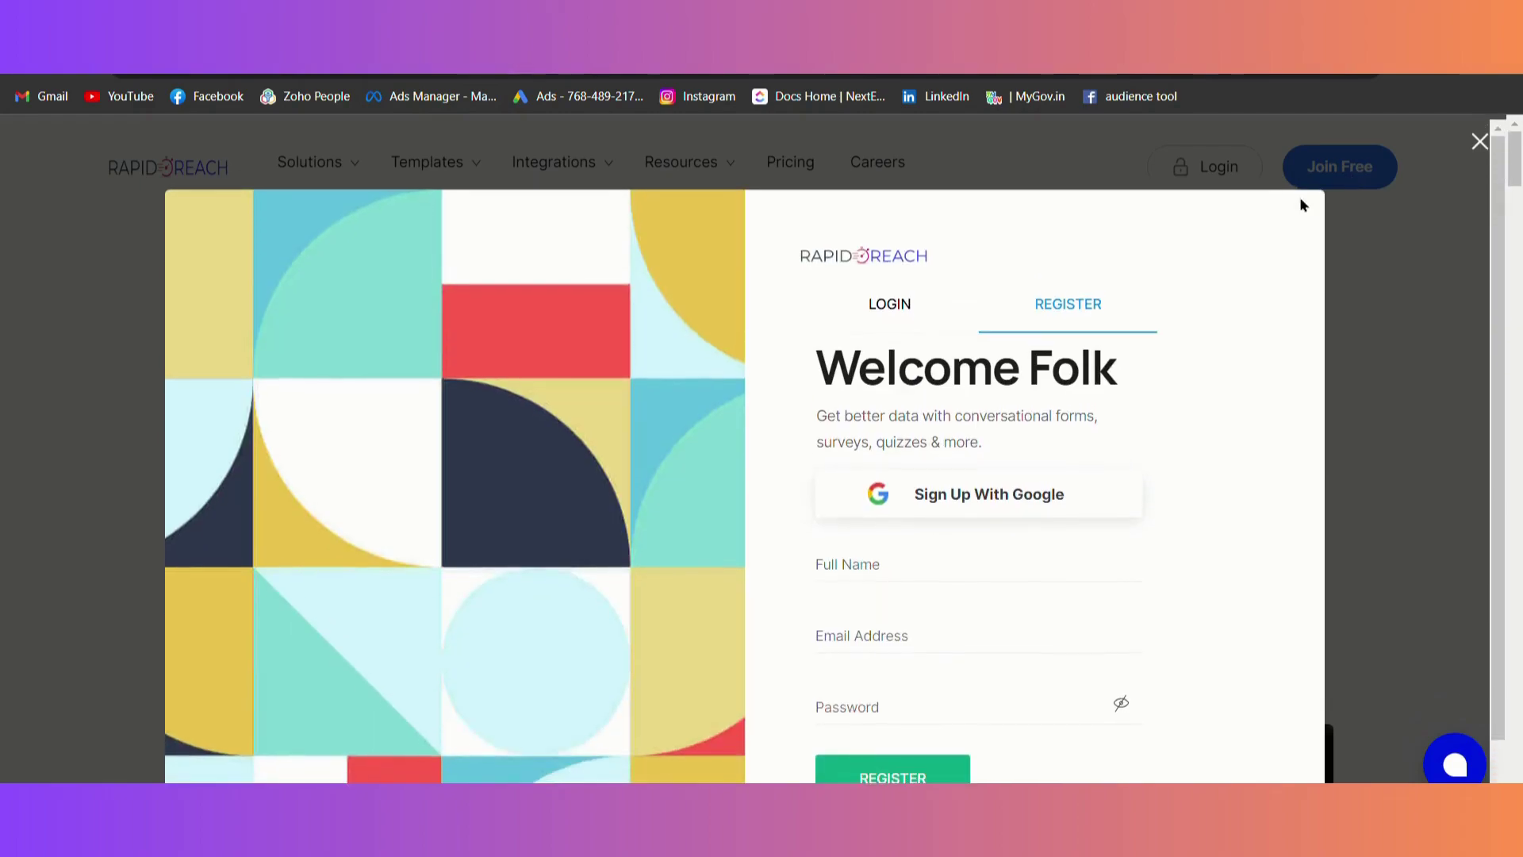
click(935, 569)
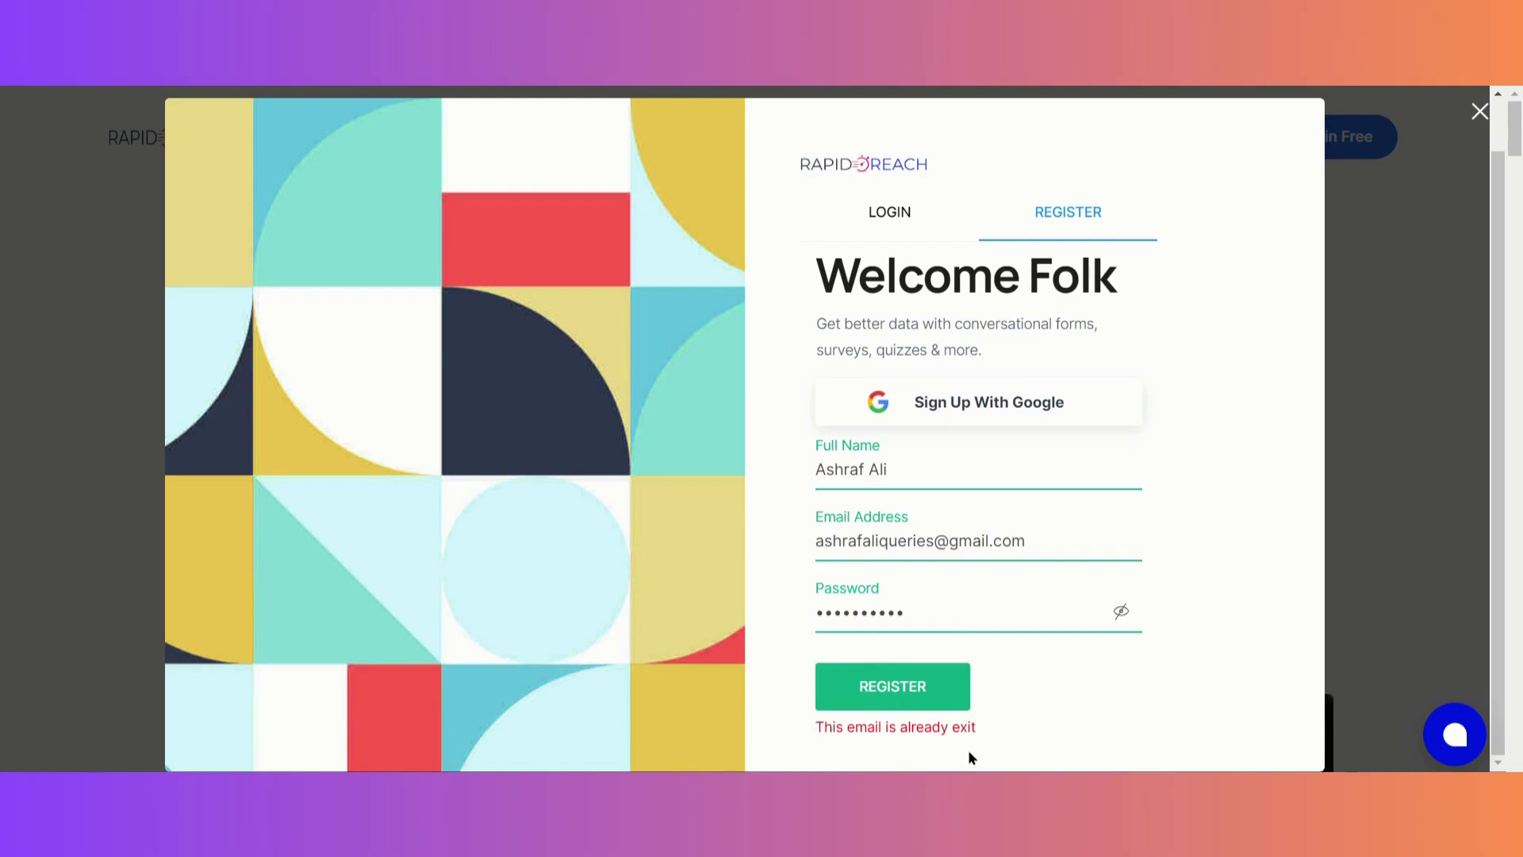
click(890, 212)
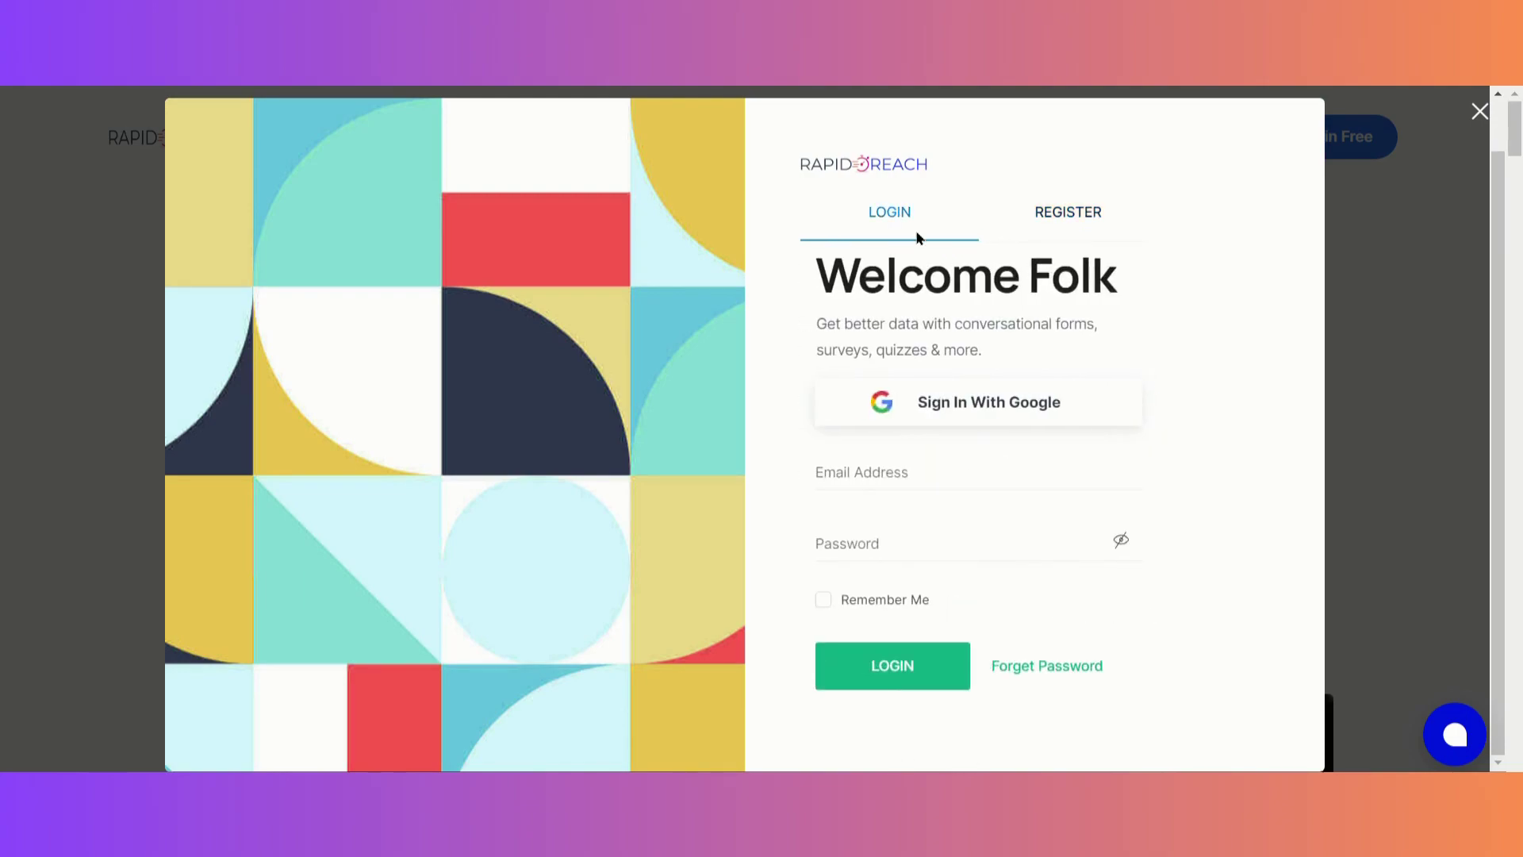
click(918, 469)
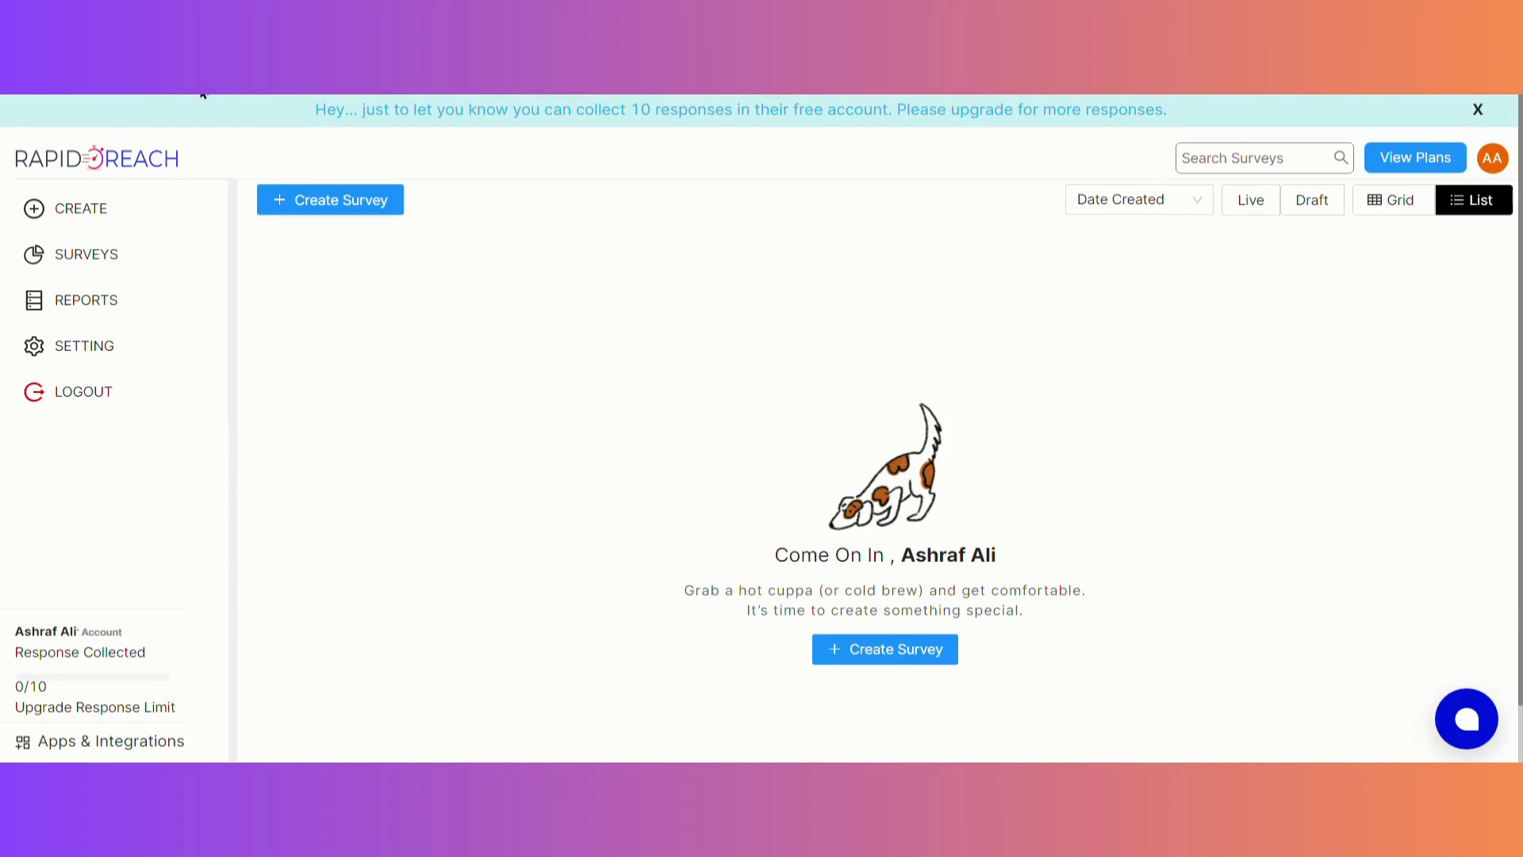
click(1250, 199)
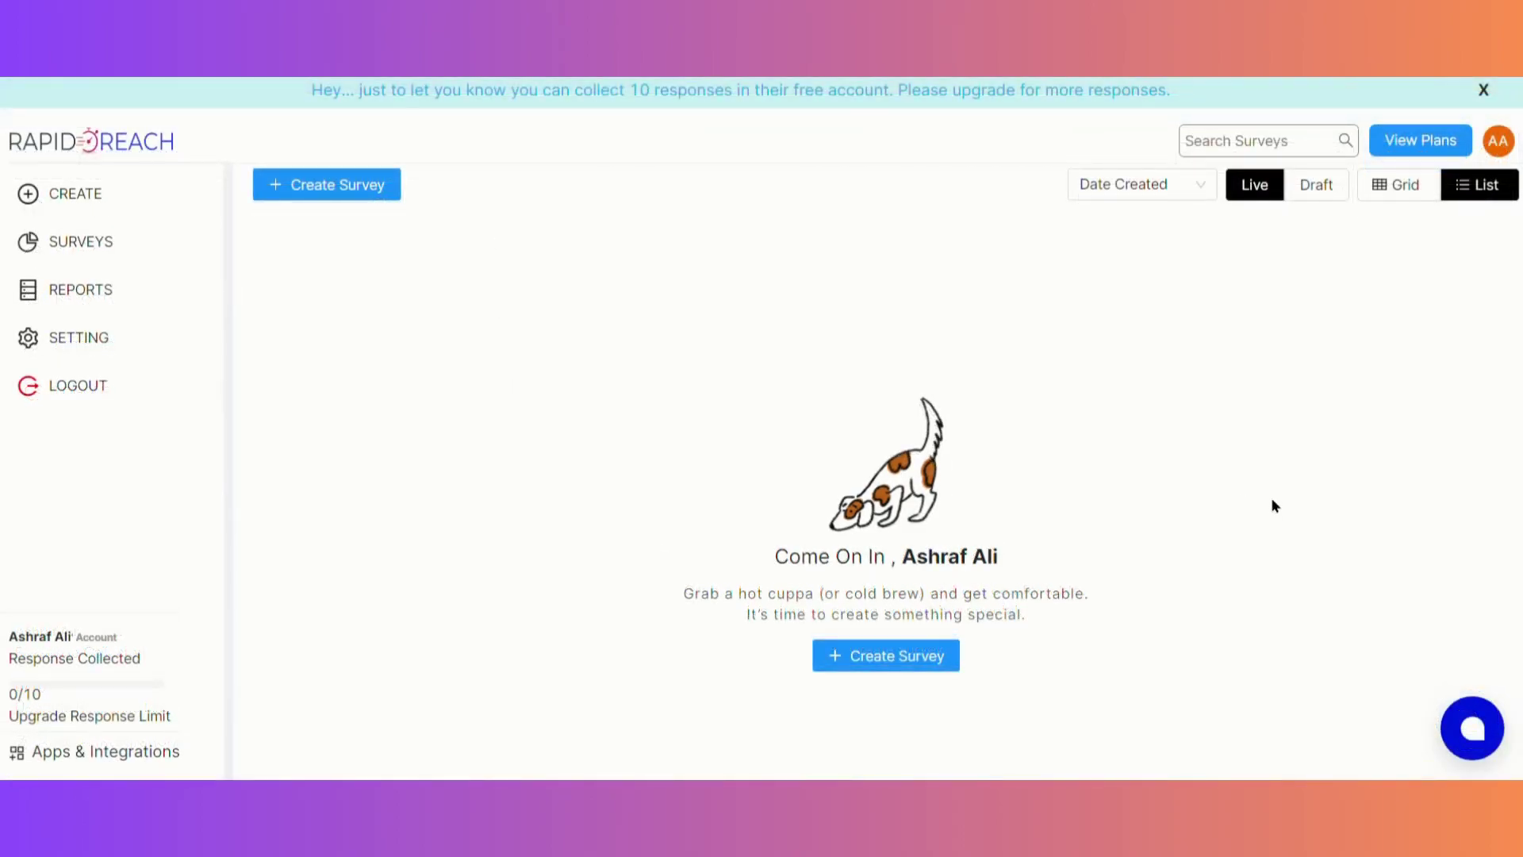
click(1330, 199)
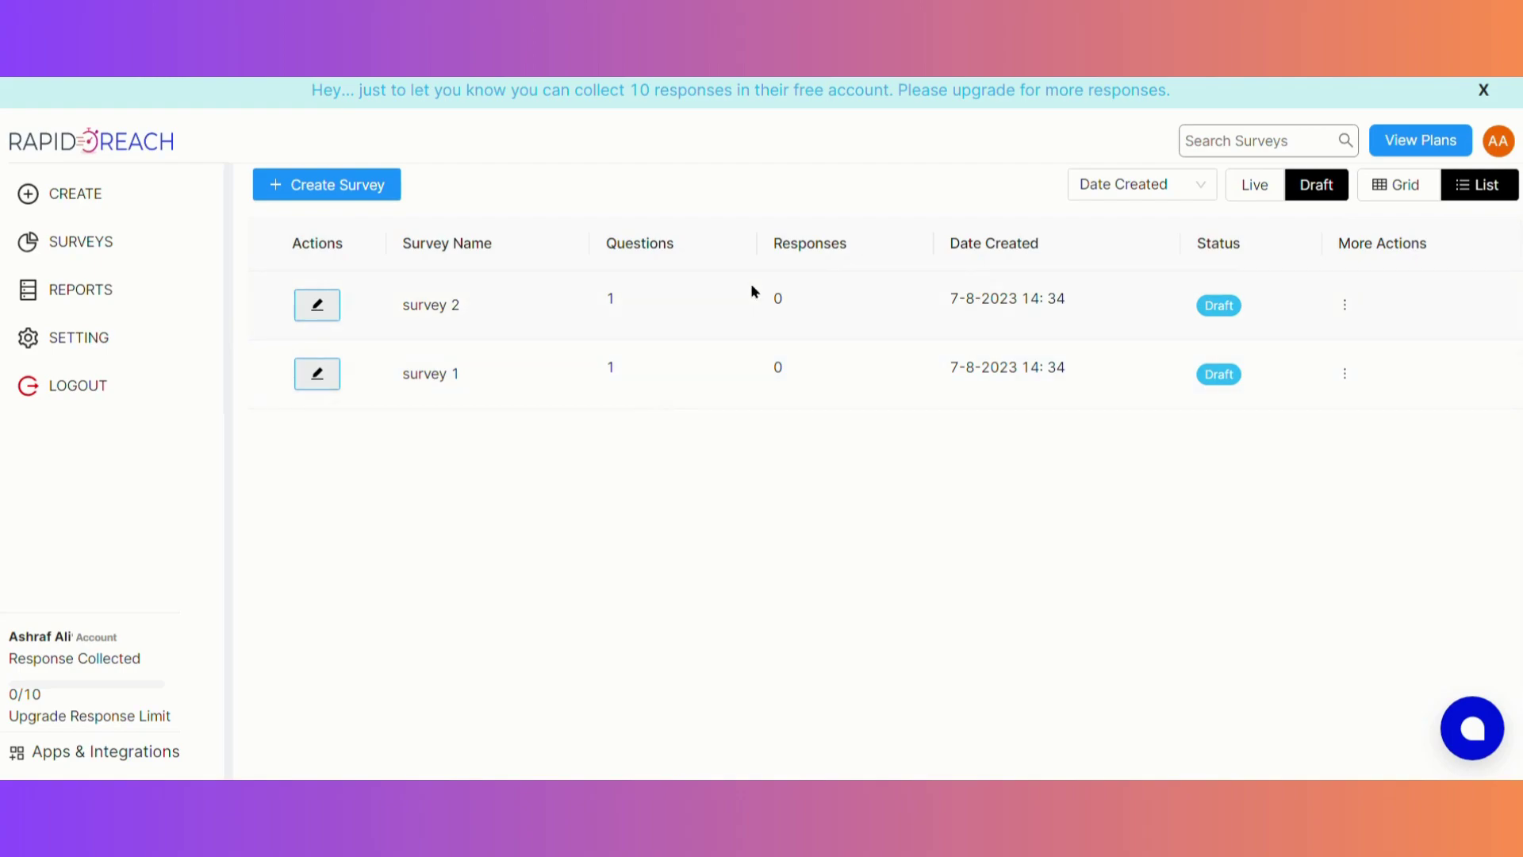
click(1395, 184)
click(1467, 185)
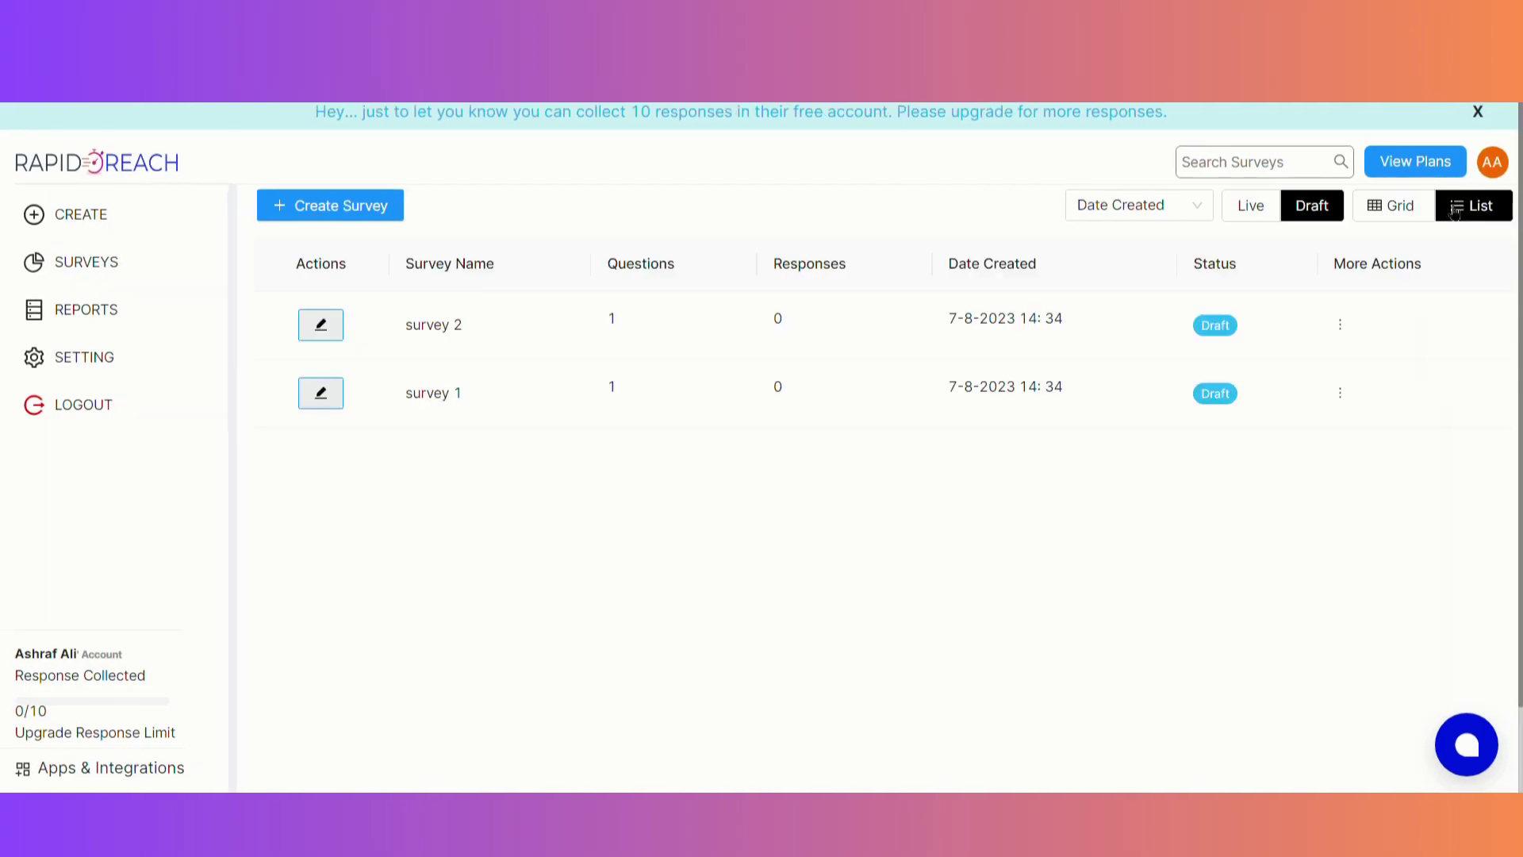
click(1415, 214)
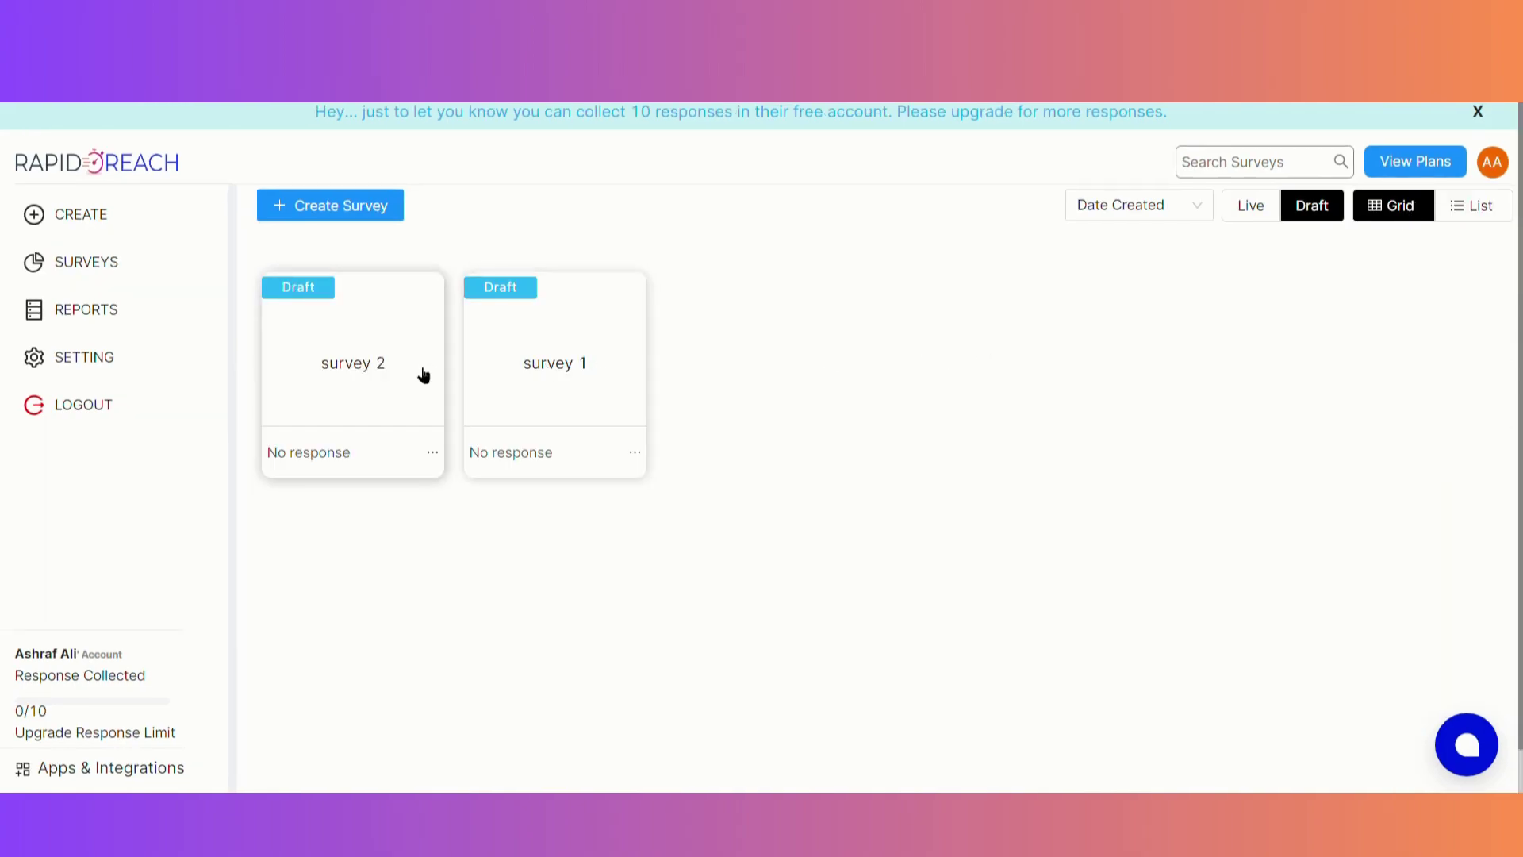
click(433, 452)
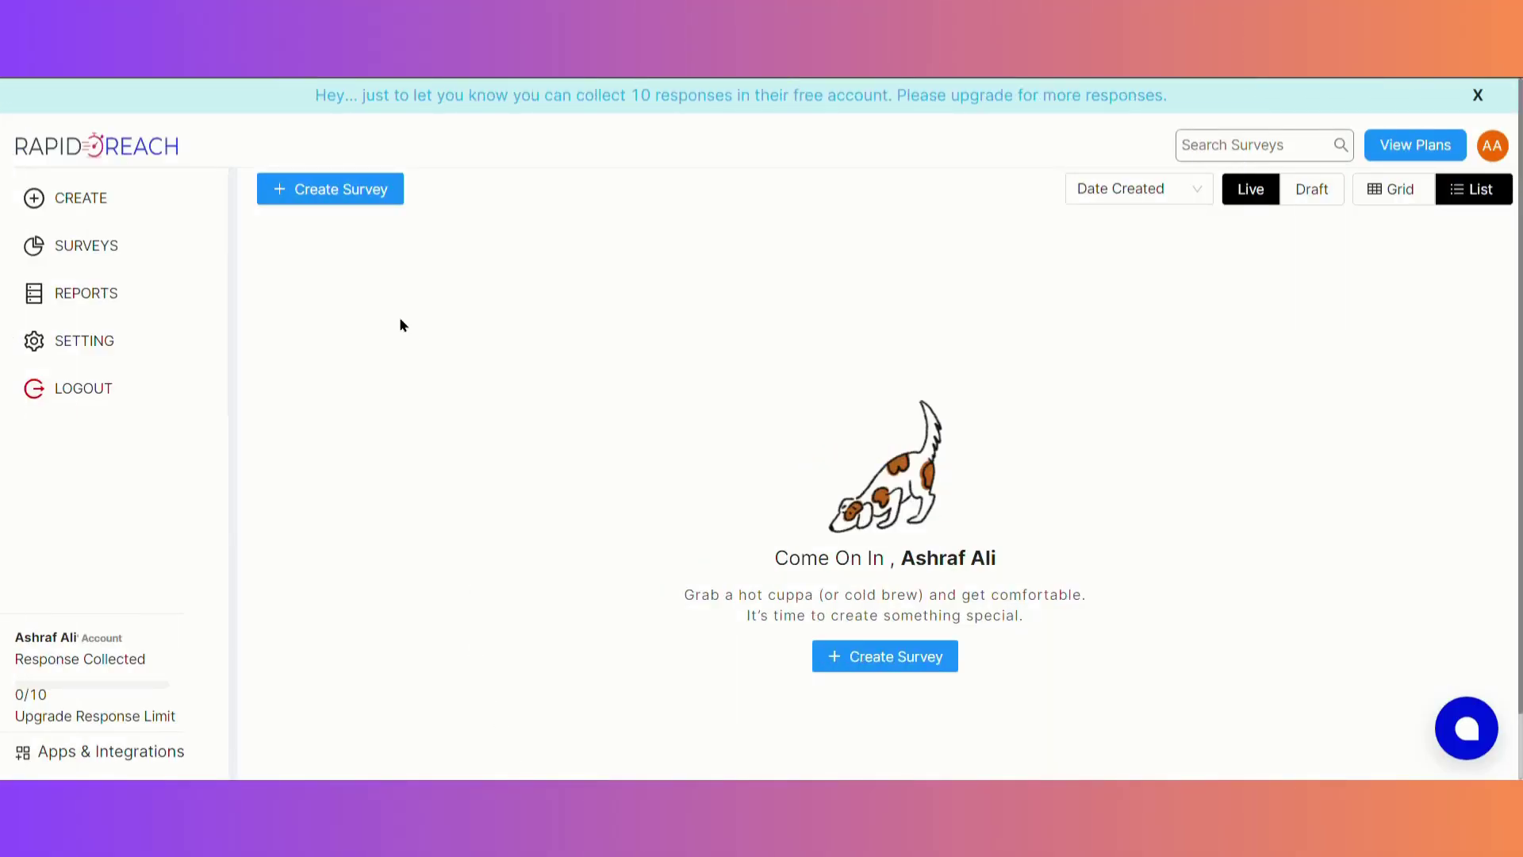
Create a from-scratch survey named 'survey 3' after looking at the AI and spreadsheet options
click(357, 195)
click(357, 192)
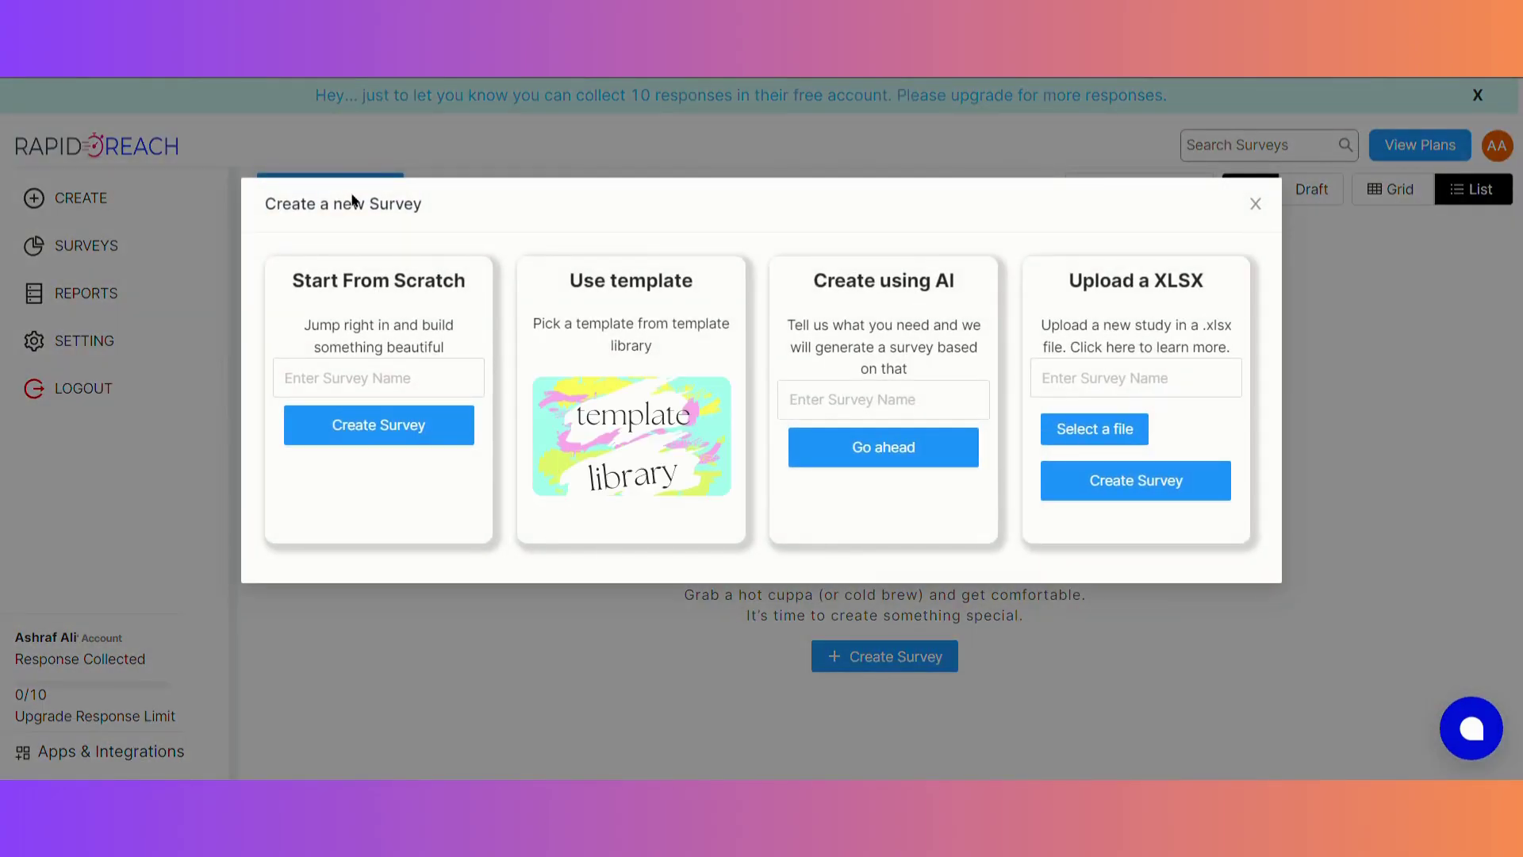
click(370, 386)
click(341, 434)
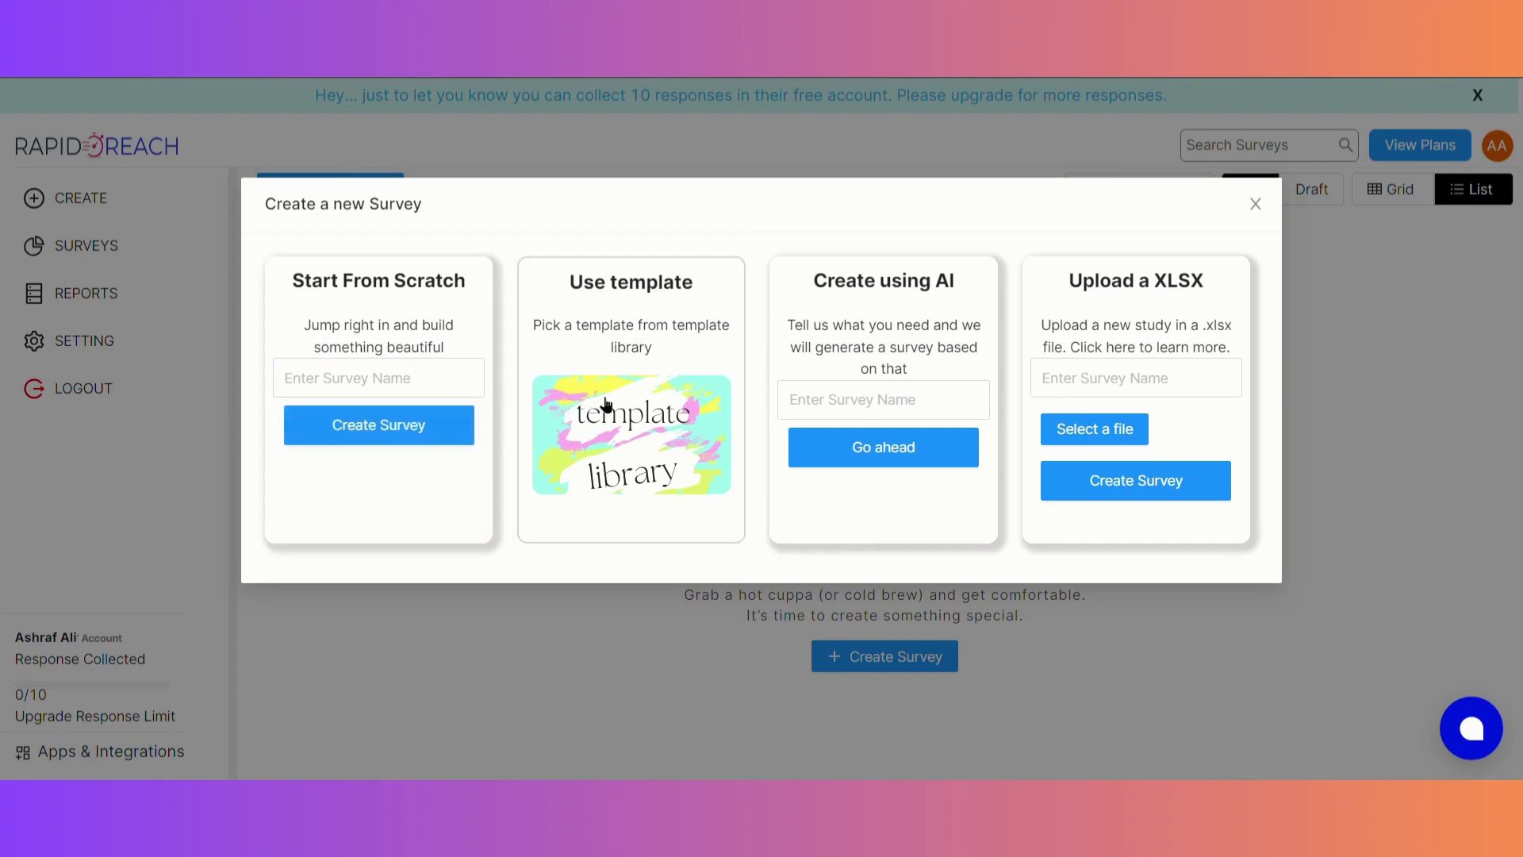
click(902, 416)
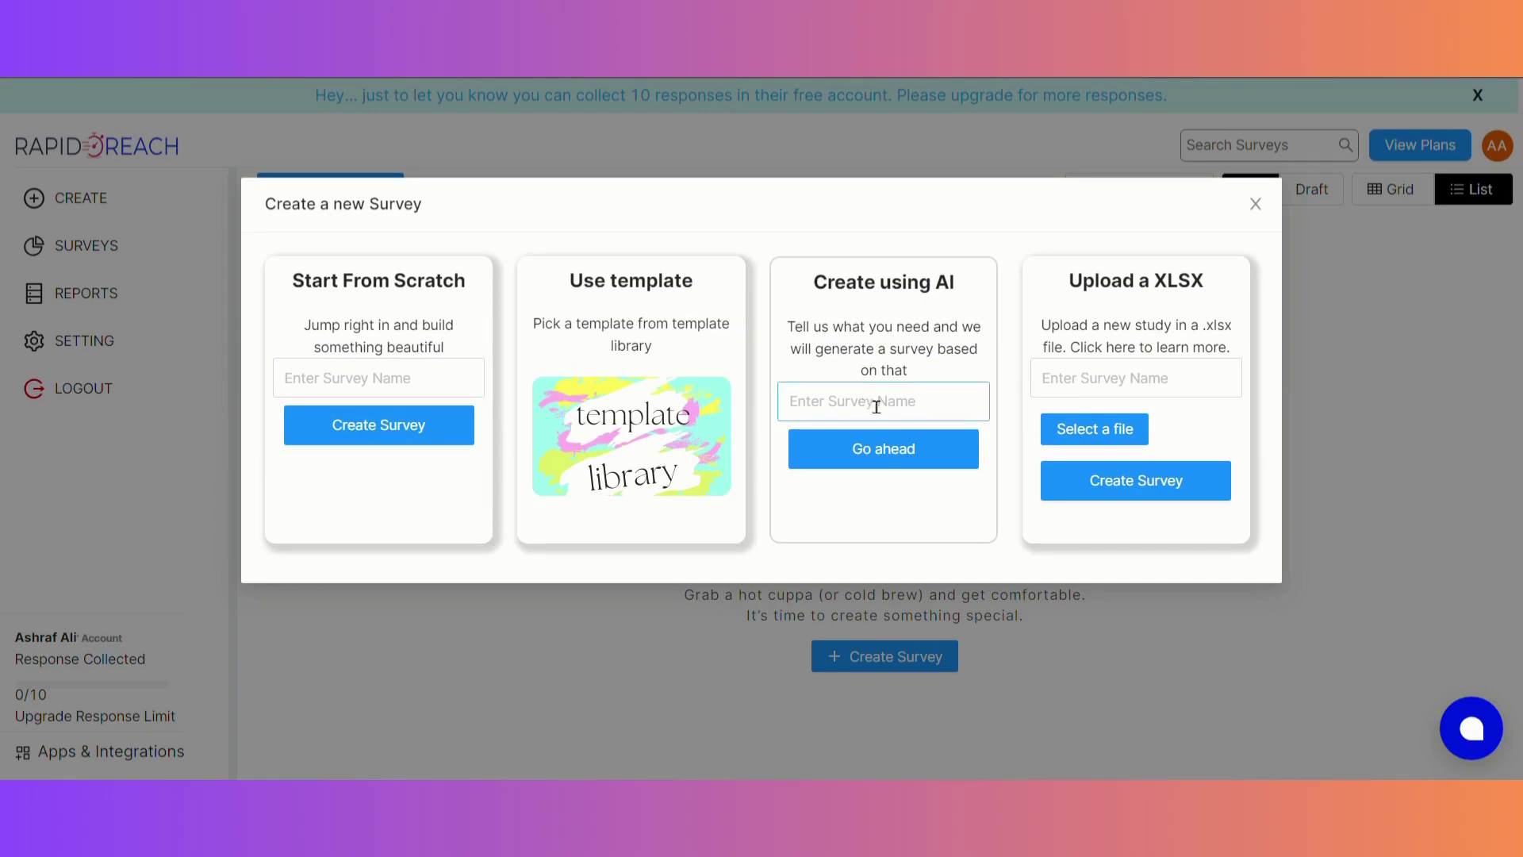
click(1126, 400)
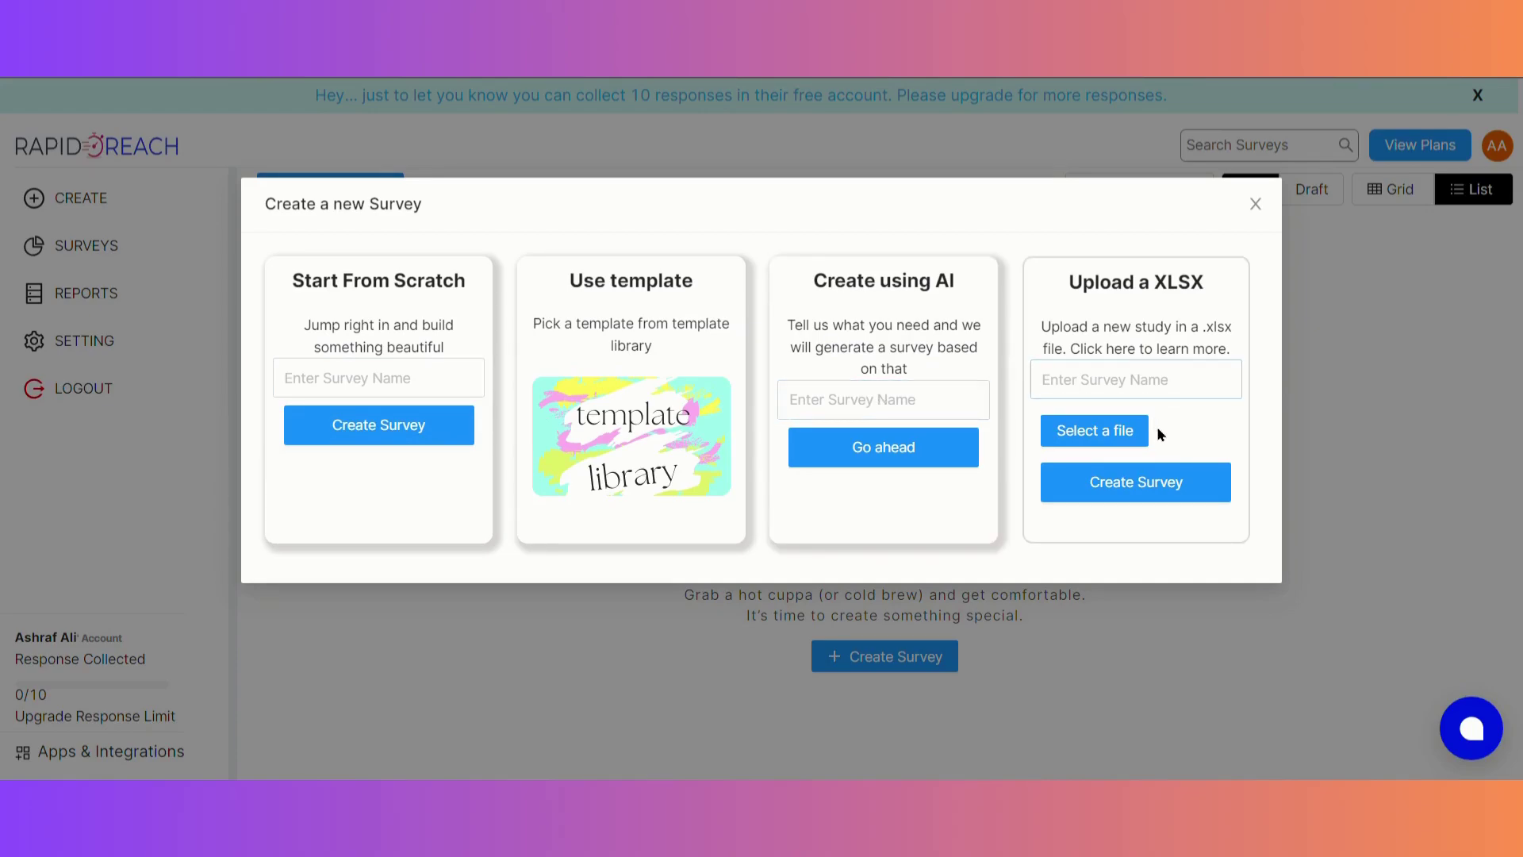
click(376, 382)
text(survey 3)
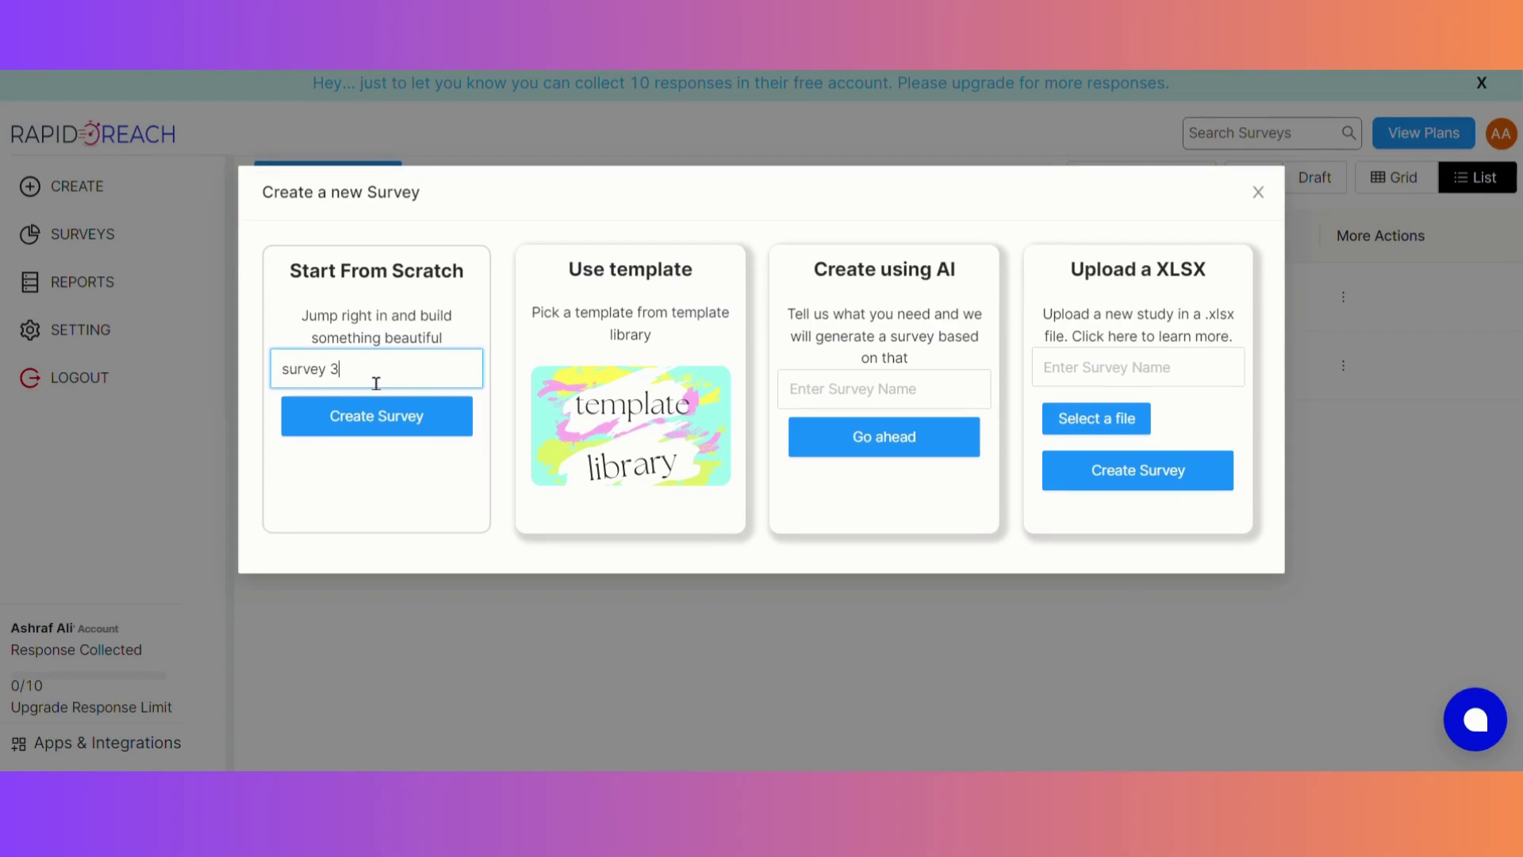
click(402, 425)
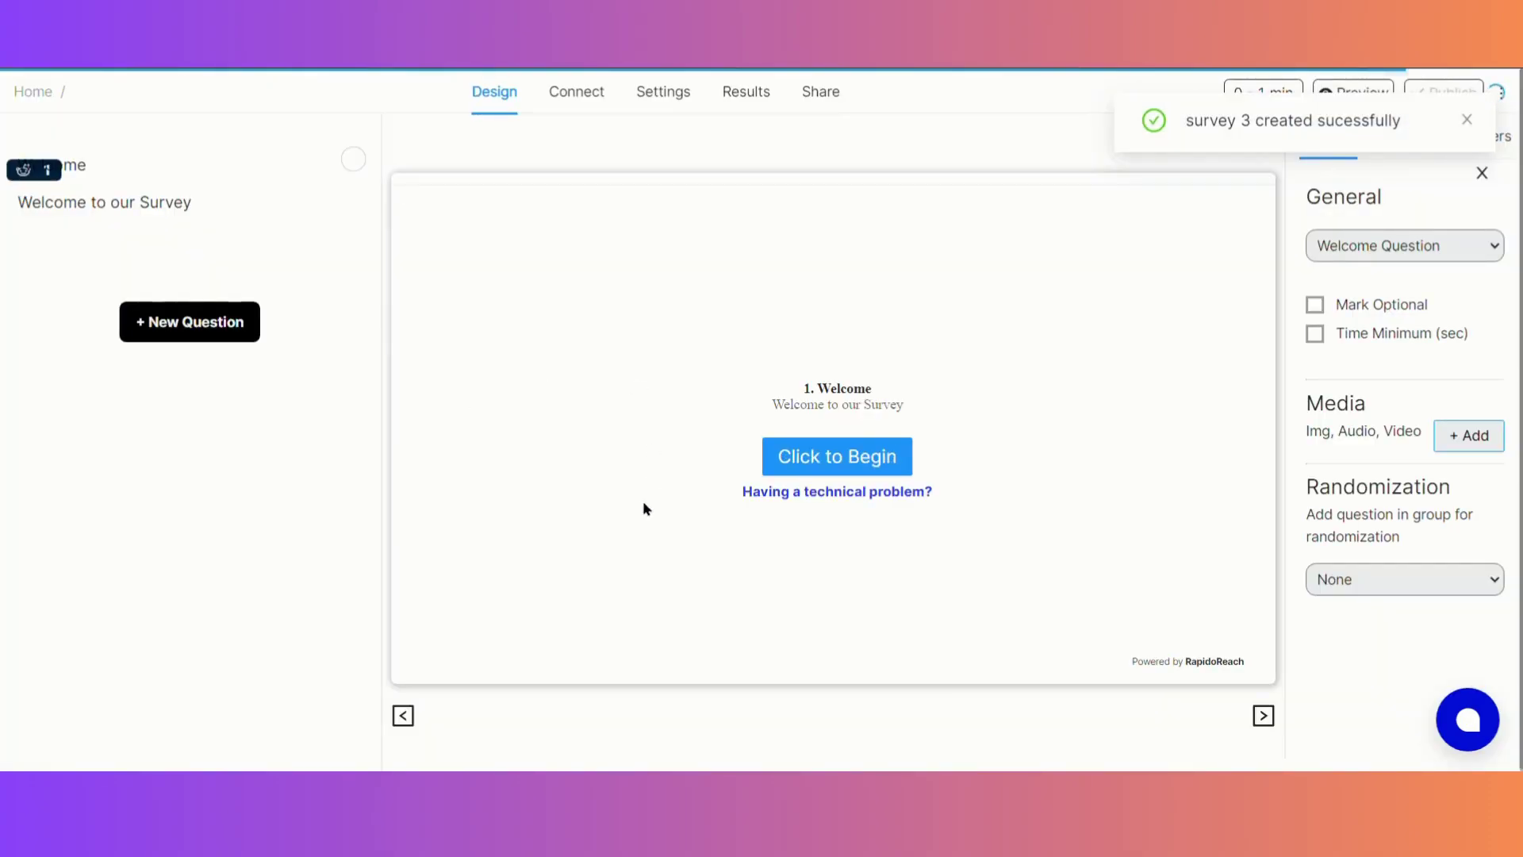
click(1417, 150)
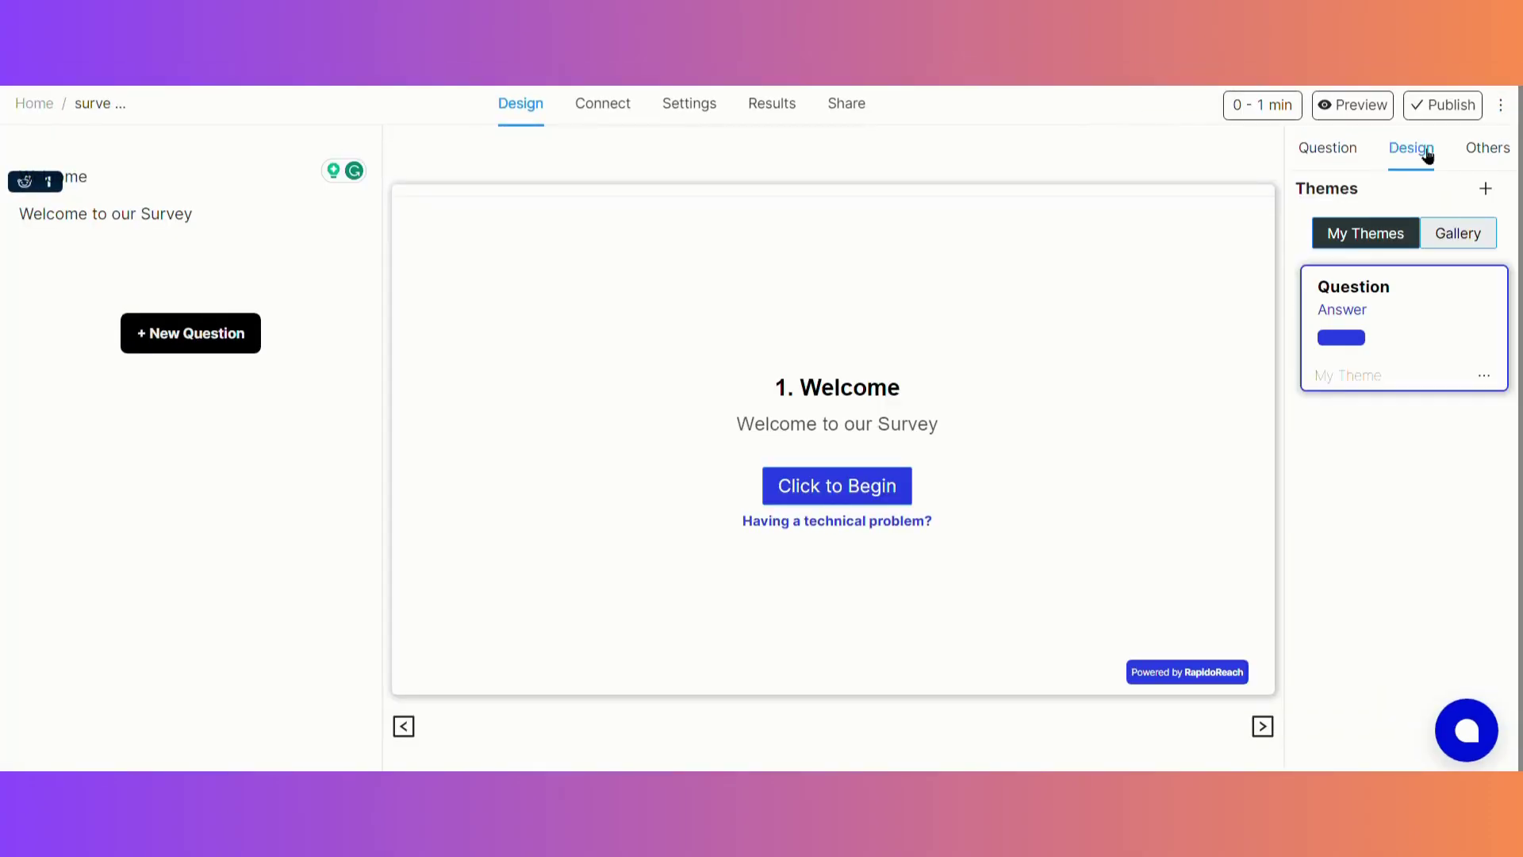
click(1456, 233)
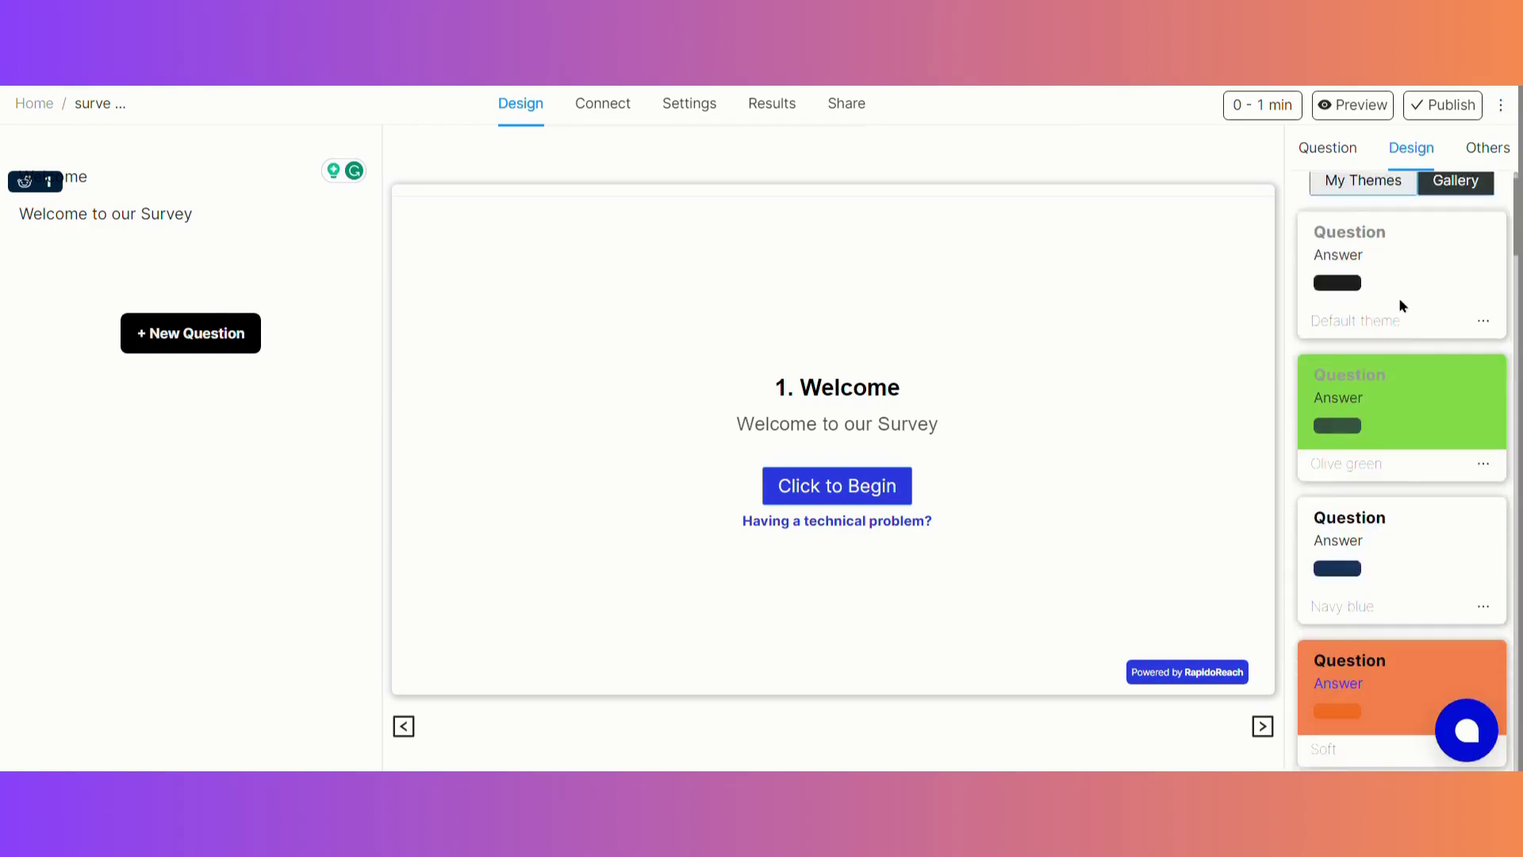
scroll(1400, 297, down, 3)
scroll(1402, 304, down, 2)
scroll(1406, 309, down, 2)
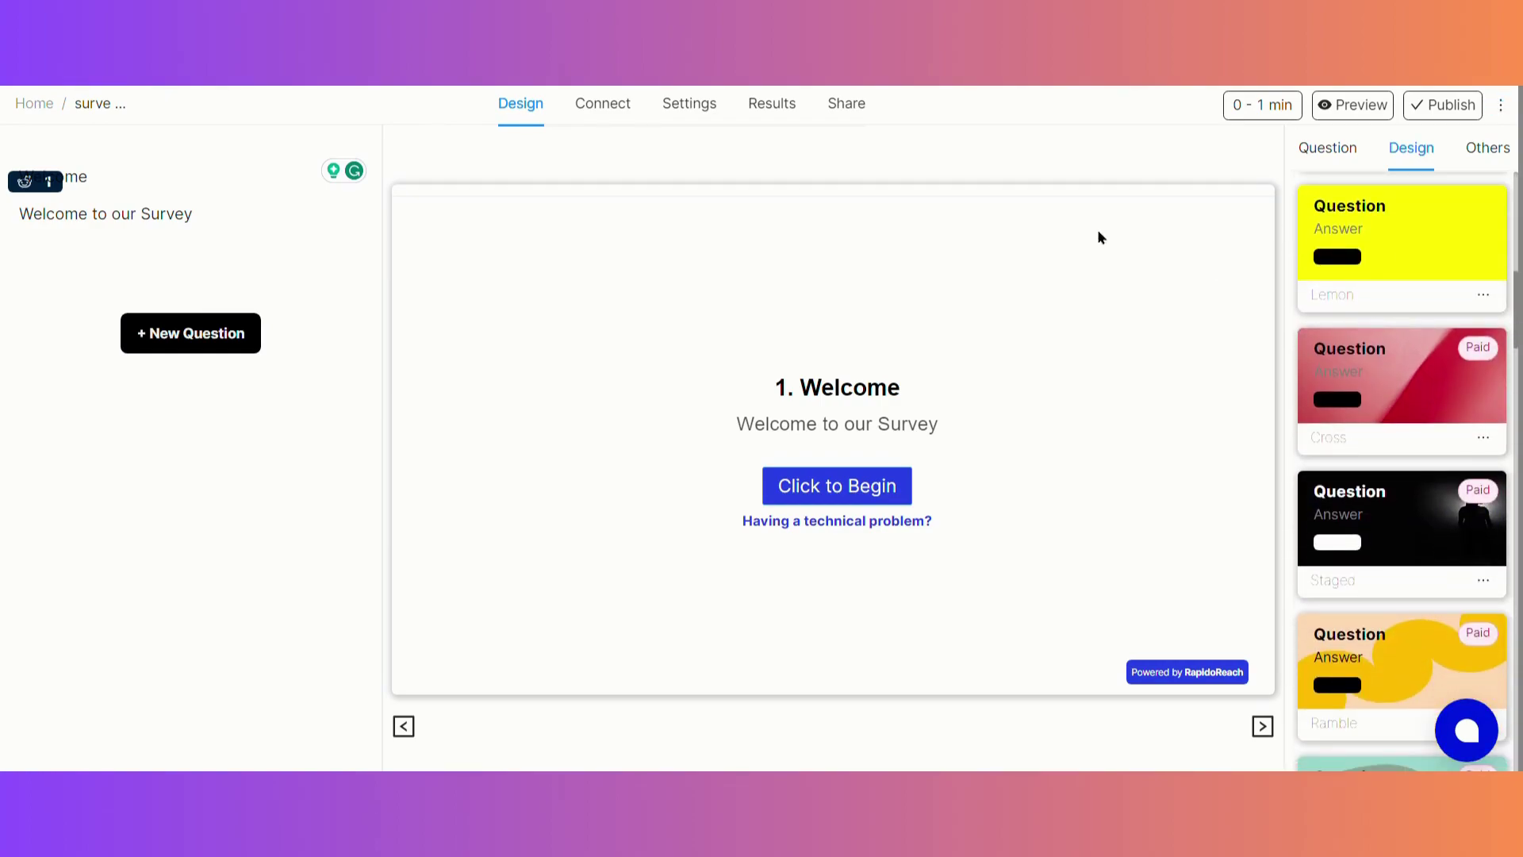
click(696, 105)
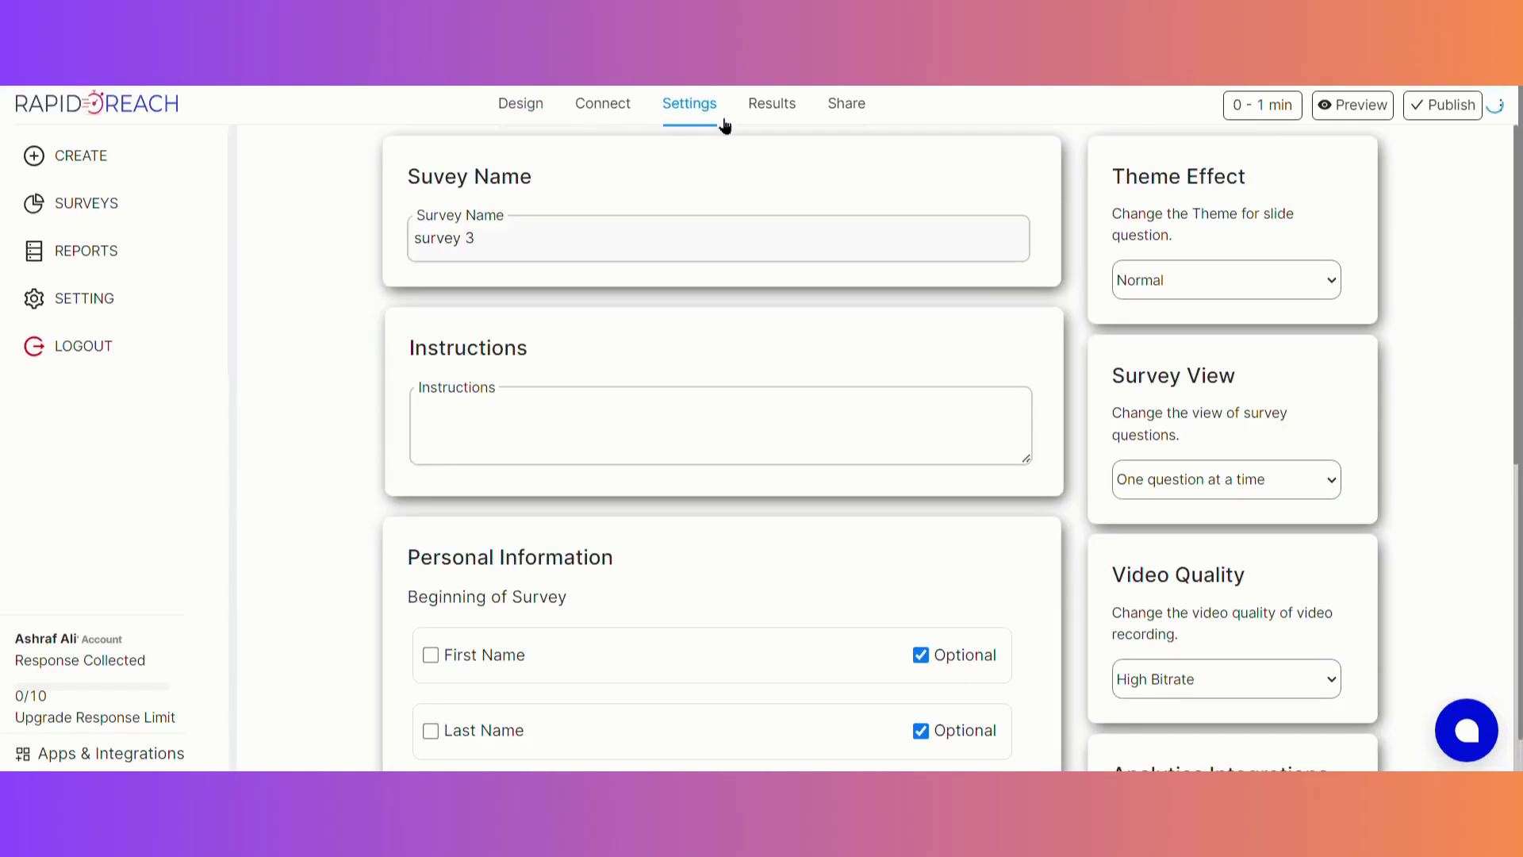
scroll(953, 395, down, 3)
scroll(941, 383, down, 3)
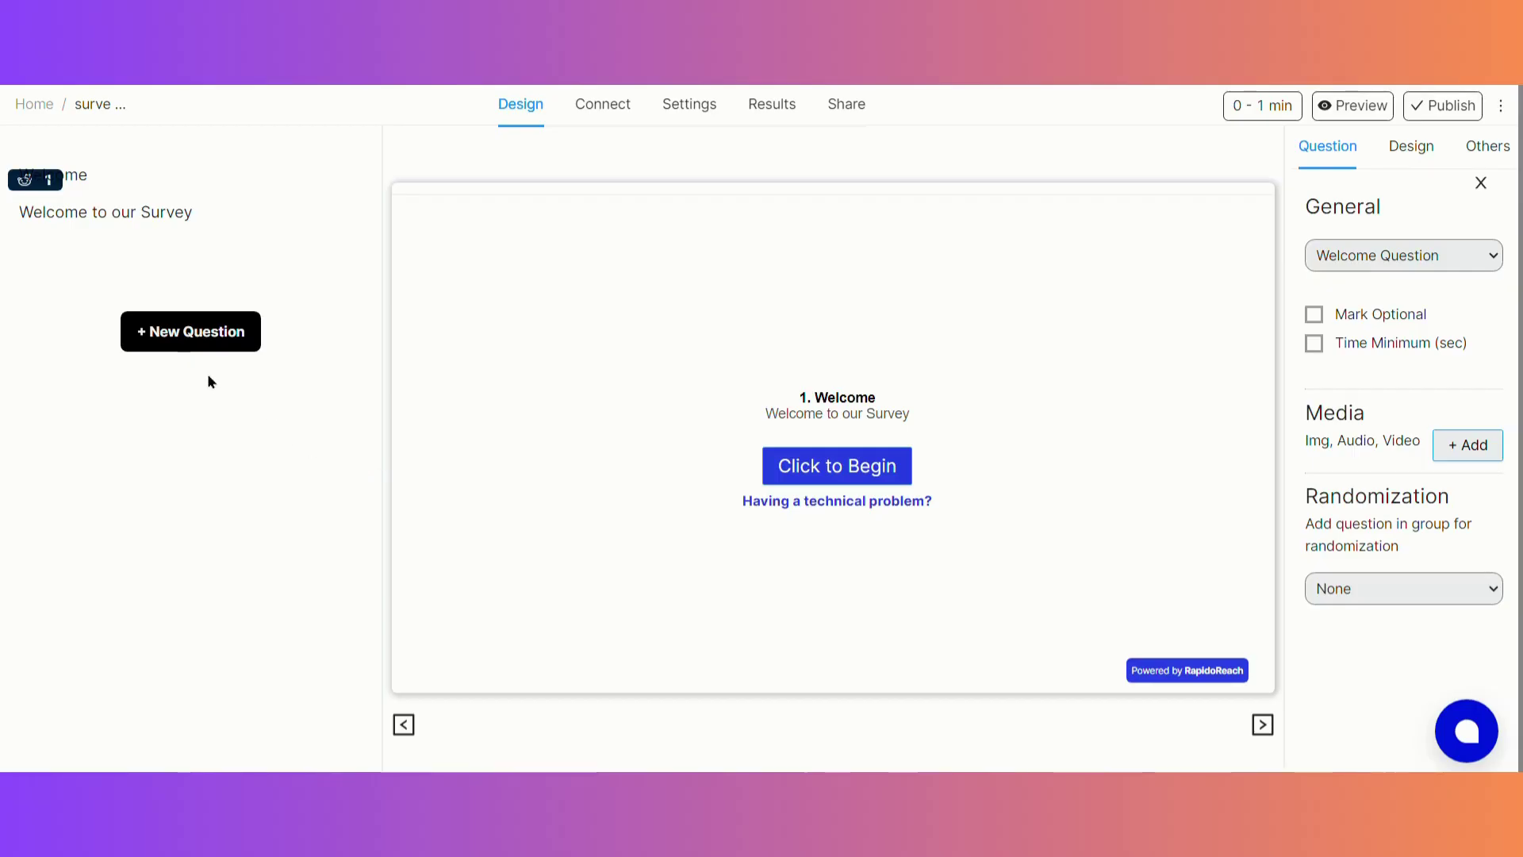
Add a Selection and a Date question, duplicate the Selection question, then delete the Date question
click(184, 338)
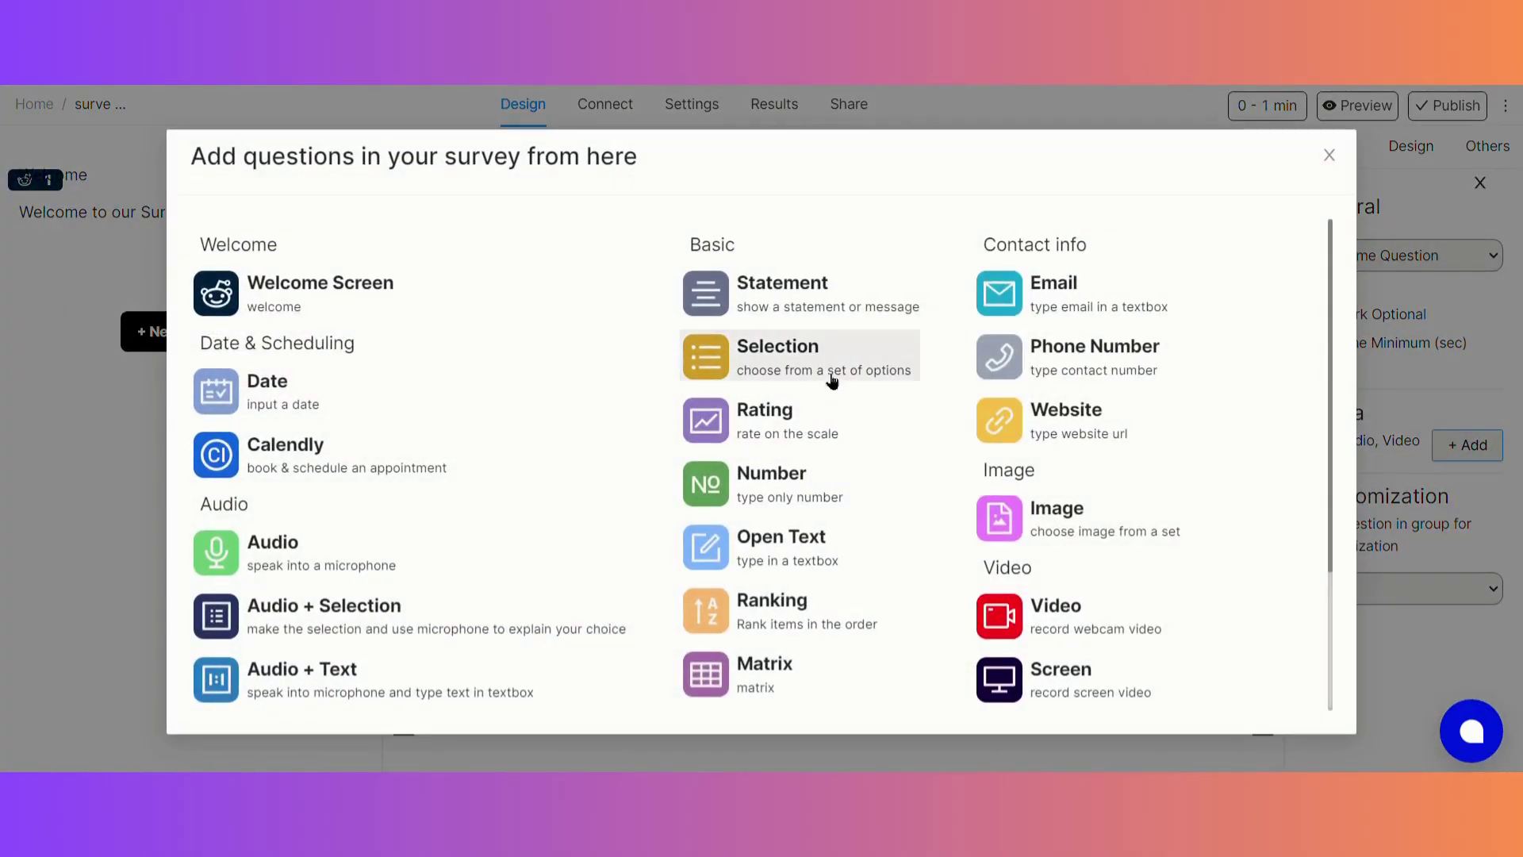
click(817, 370)
mouse_move(191, 387)
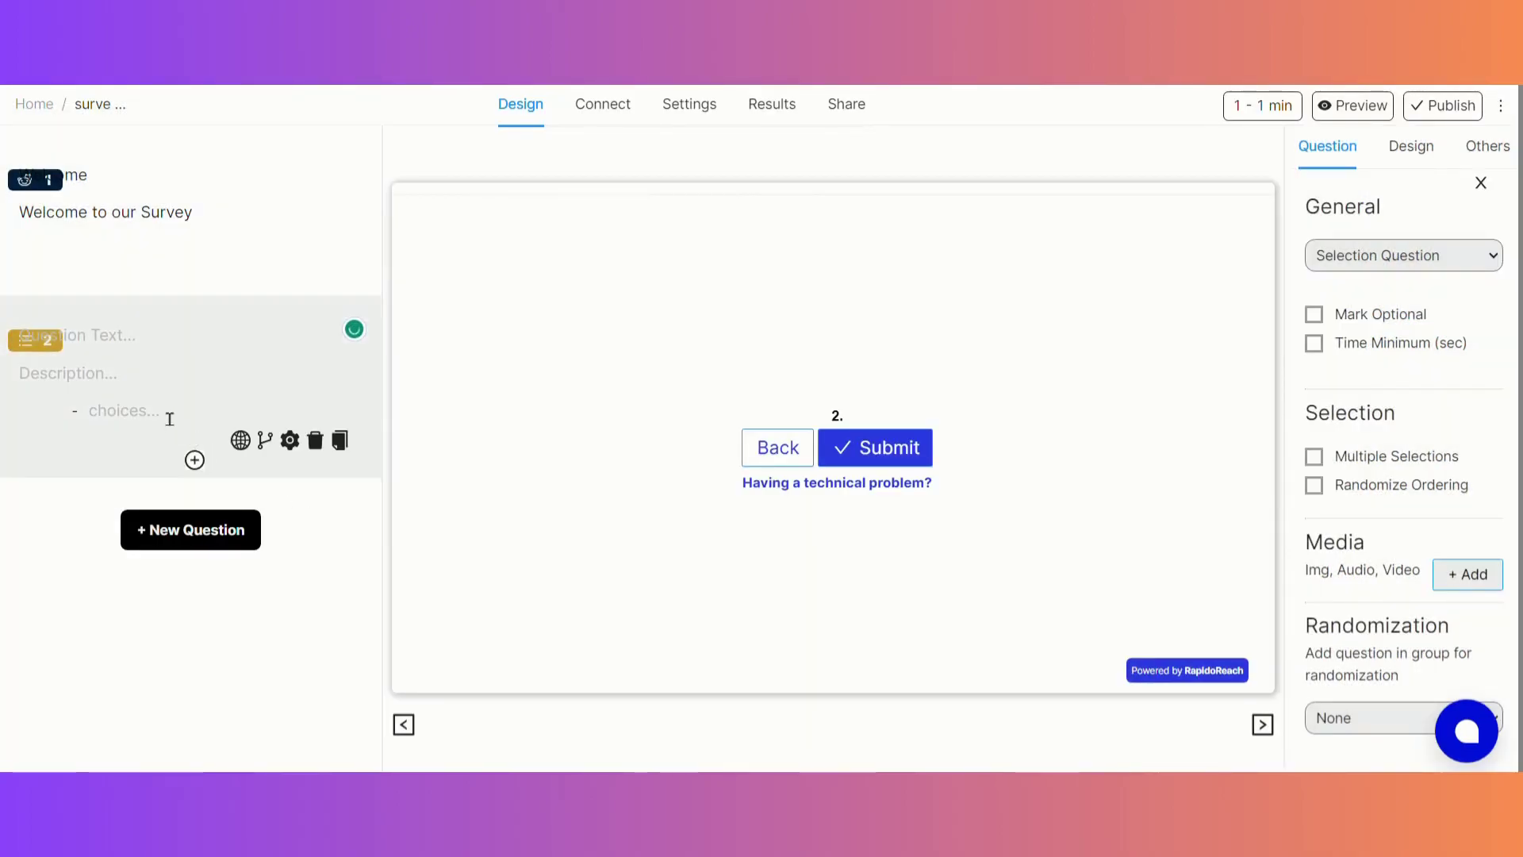
click(196, 461)
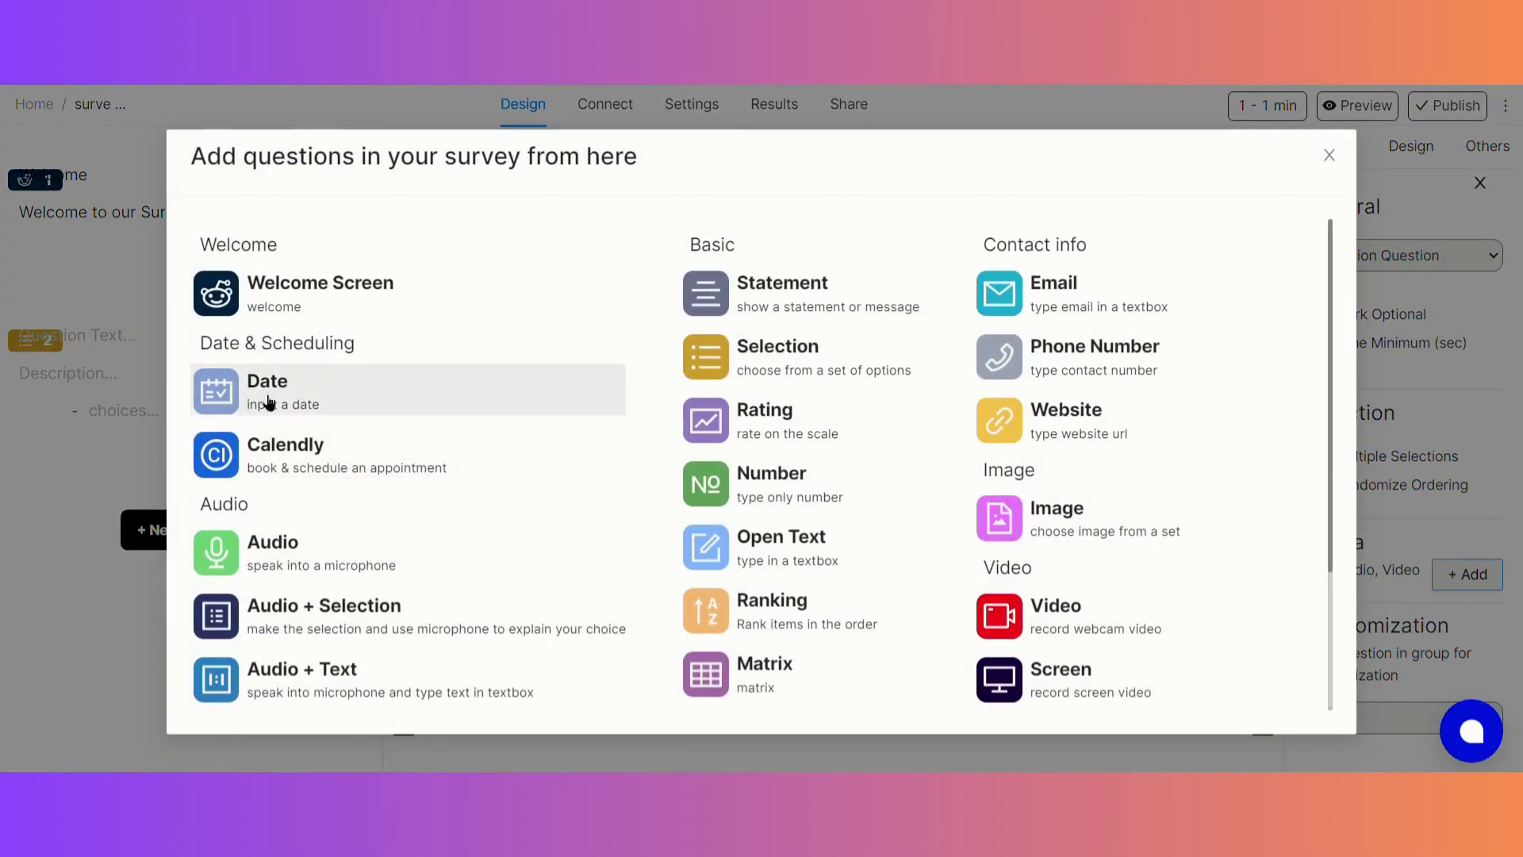
click(269, 403)
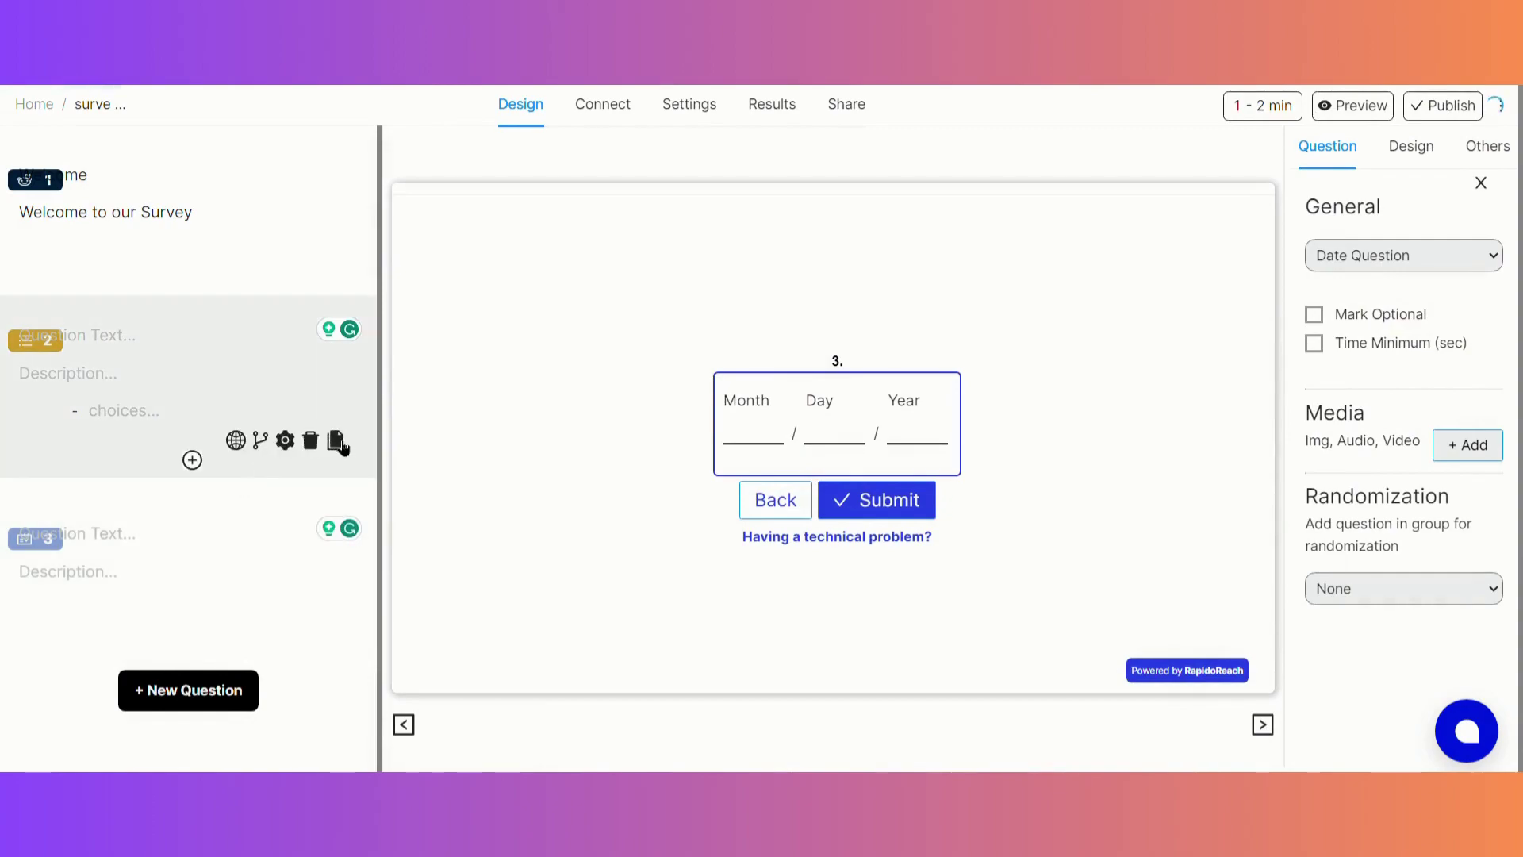
click(337, 442)
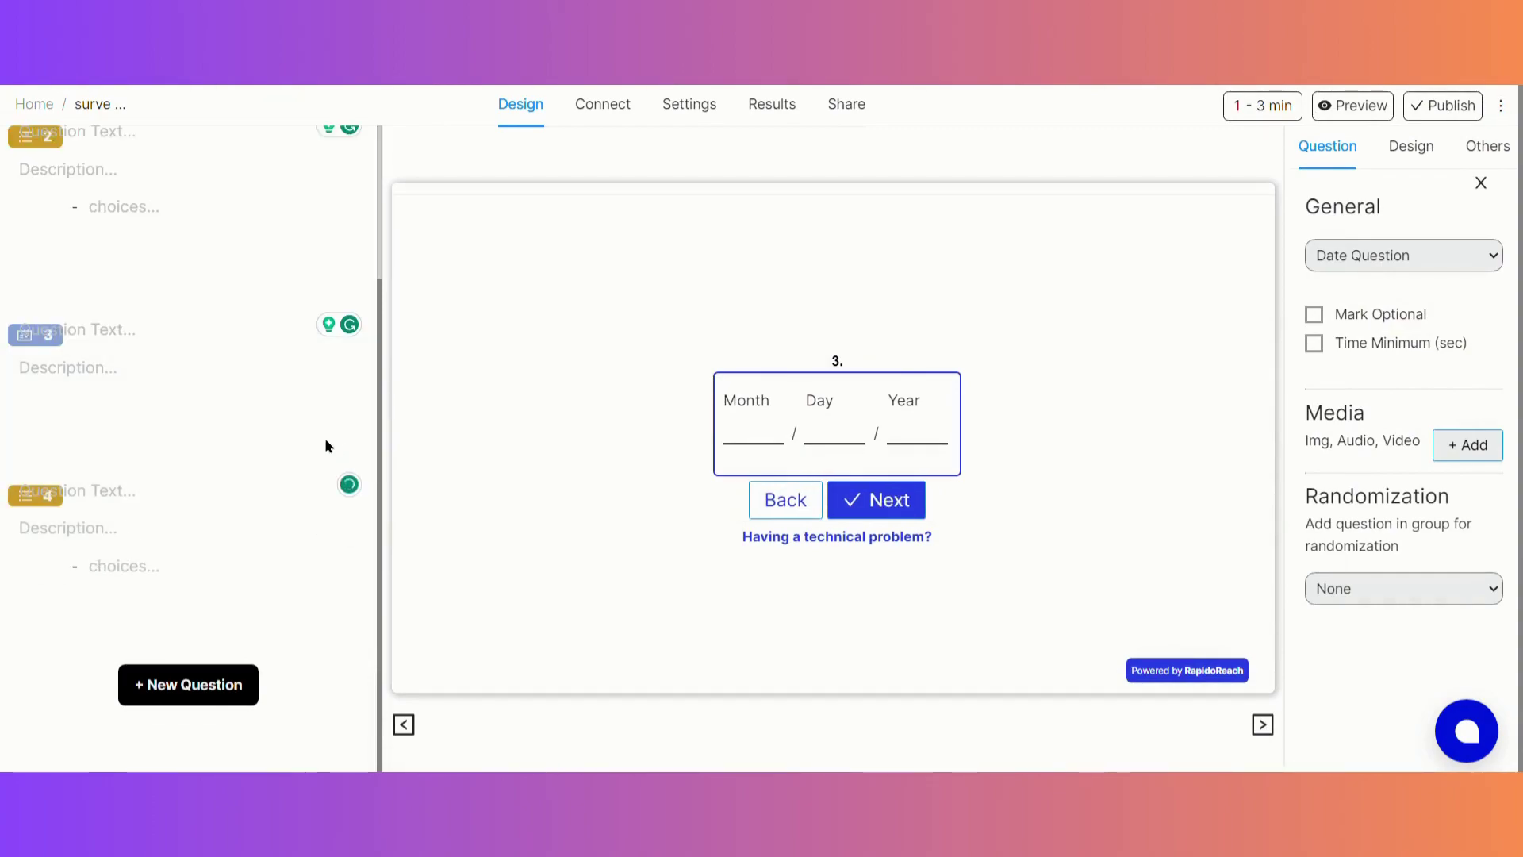
mouse_move(179, 358)
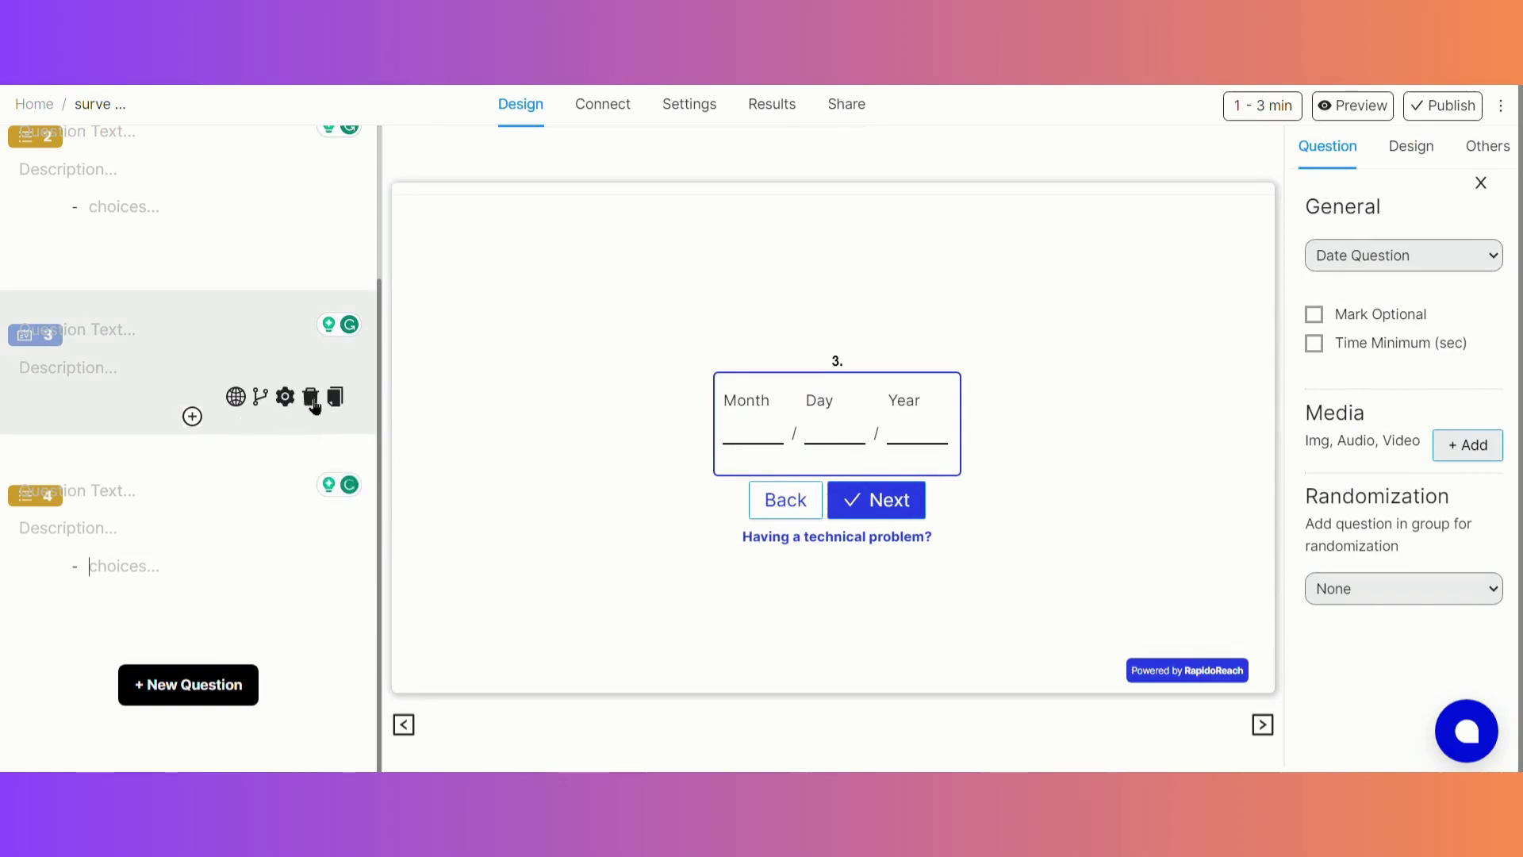
click(311, 397)
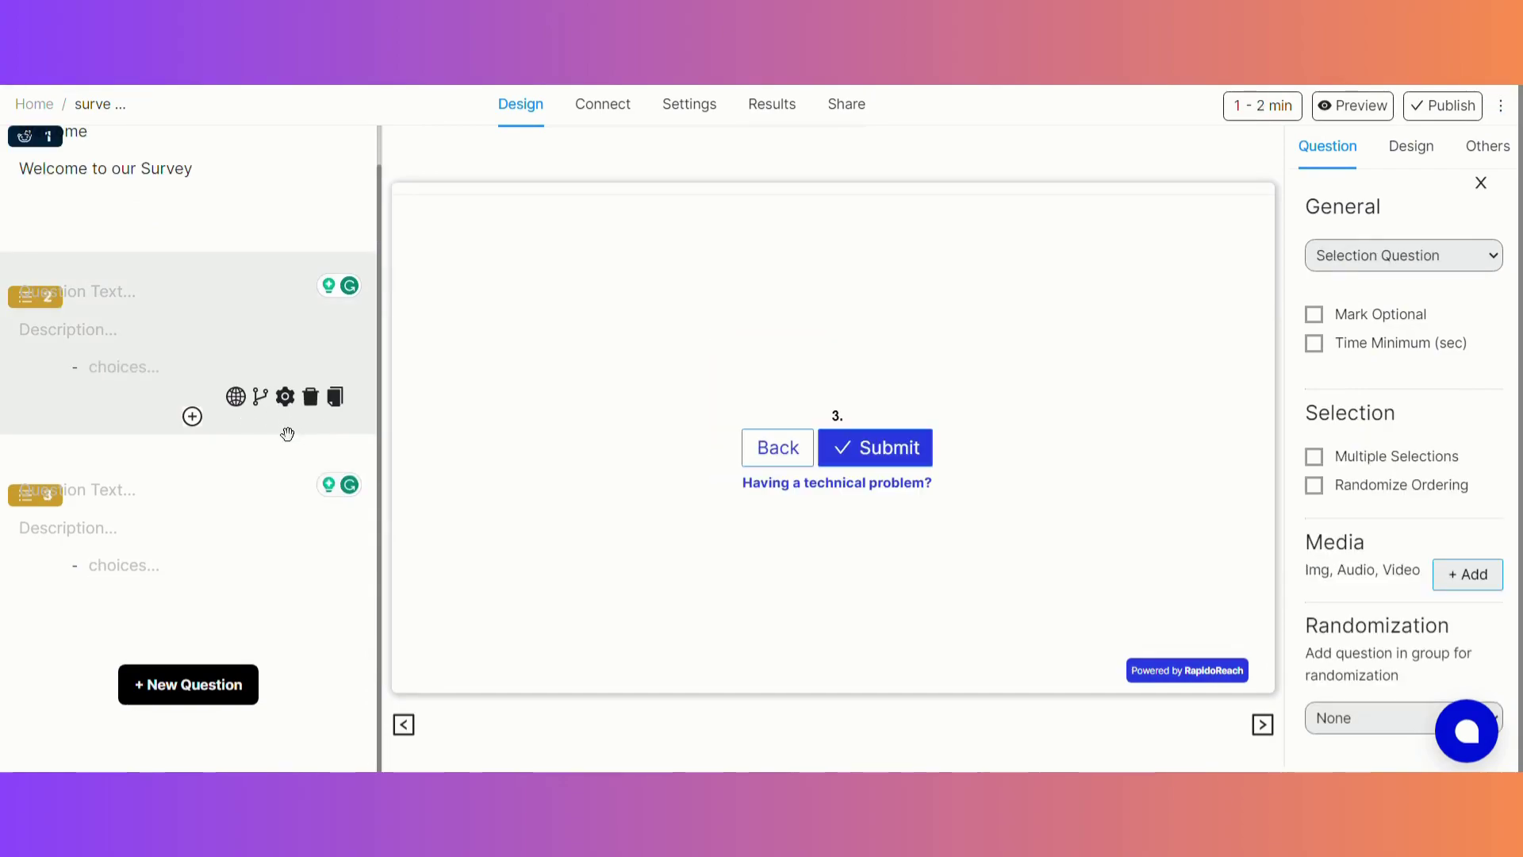